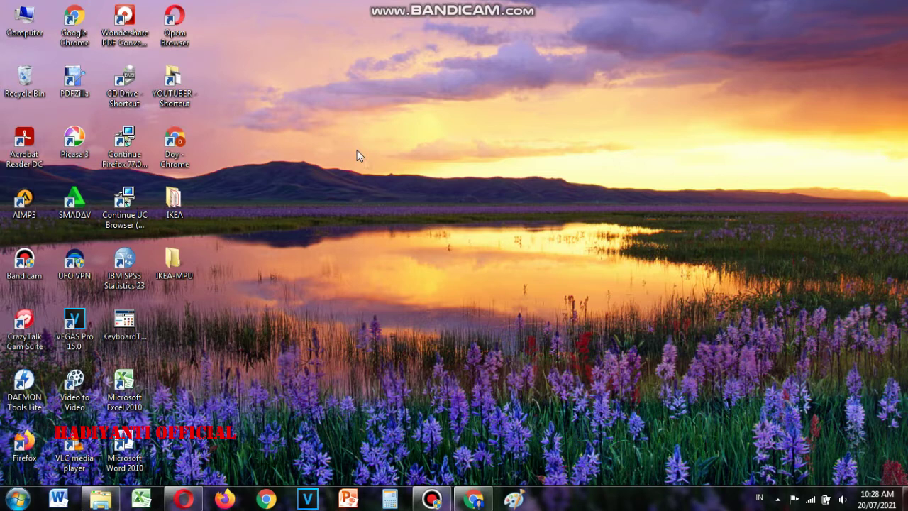
- Restore the Chrome window from its taskbar thumbnail
click(470, 500)
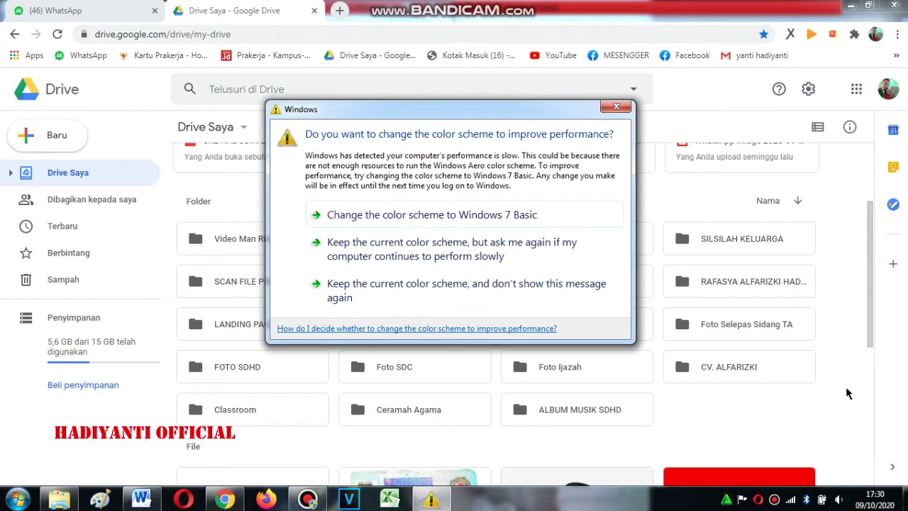
- Close the colour-scheme prompt and browse the Video Man Risk, VIDEO, UNJANI and SCAN FILE PRIBADI folders
click(616, 107)
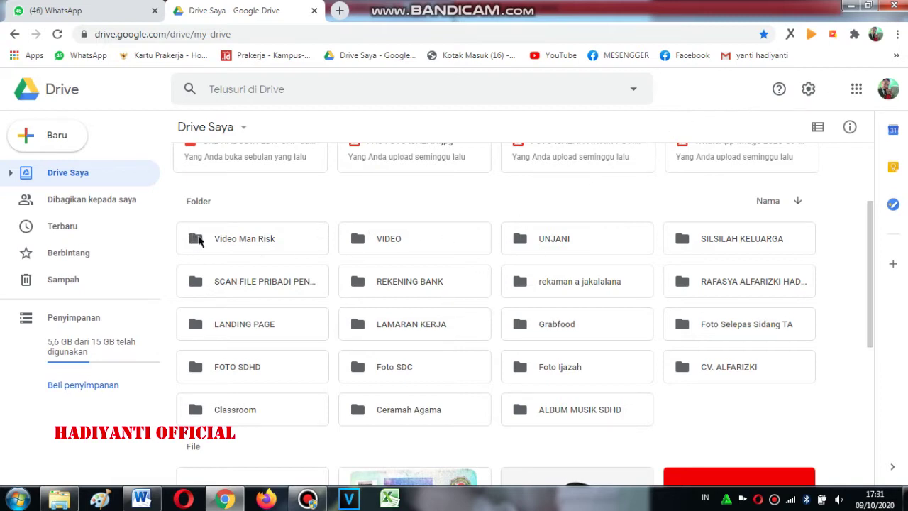
click(235, 240)
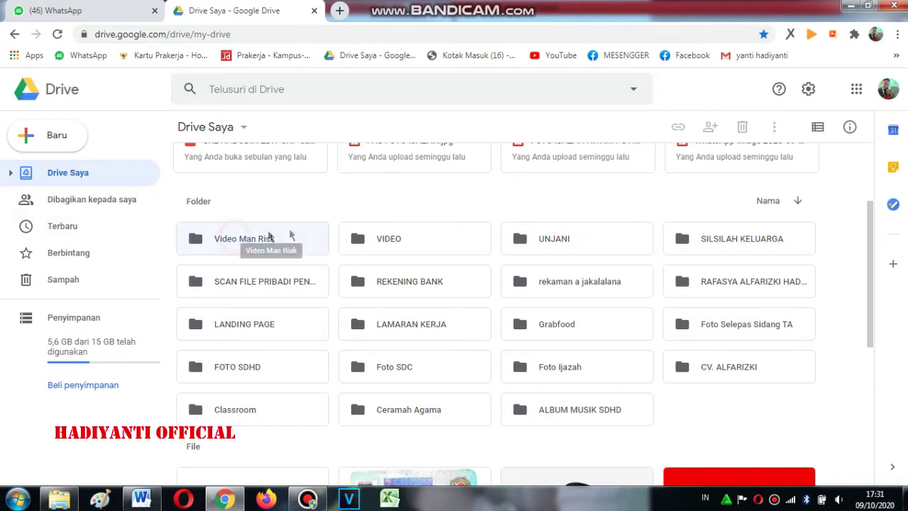
click(437, 240)
click(529, 238)
click(714, 238)
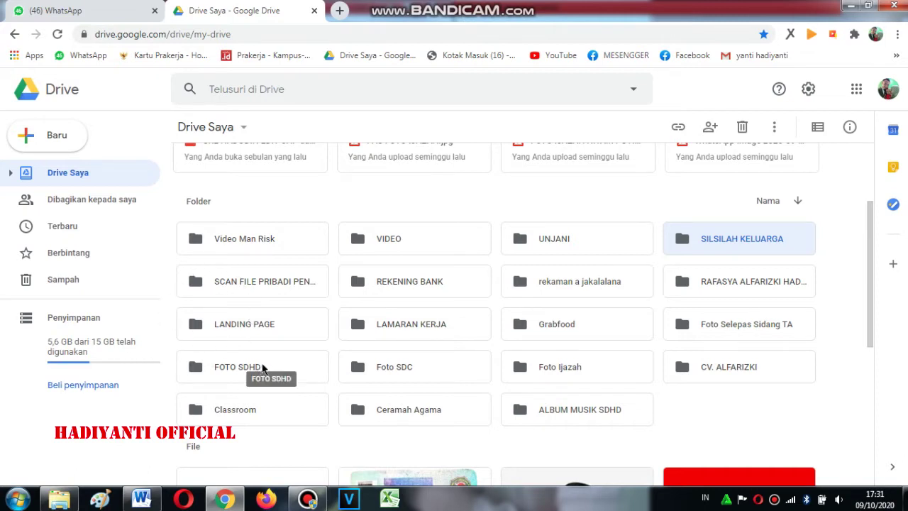
click(617, 107)
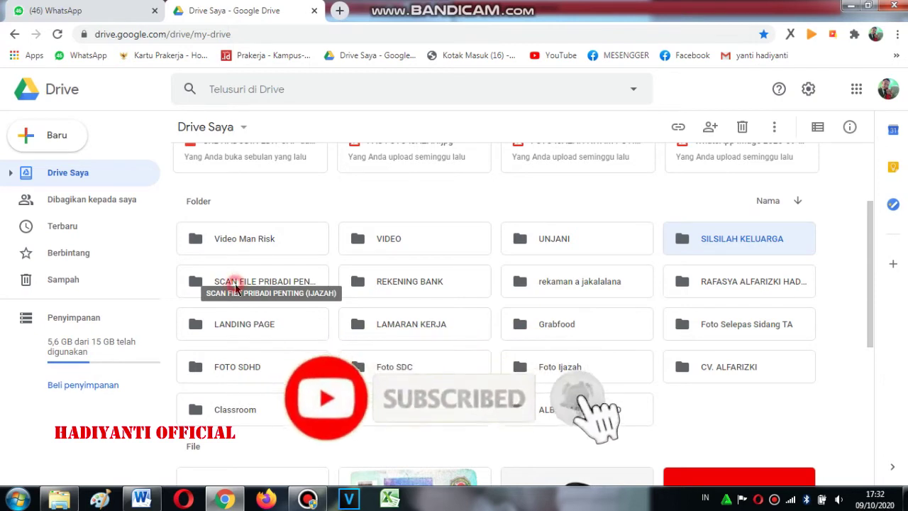
click(234, 283)
double_click(235, 283)
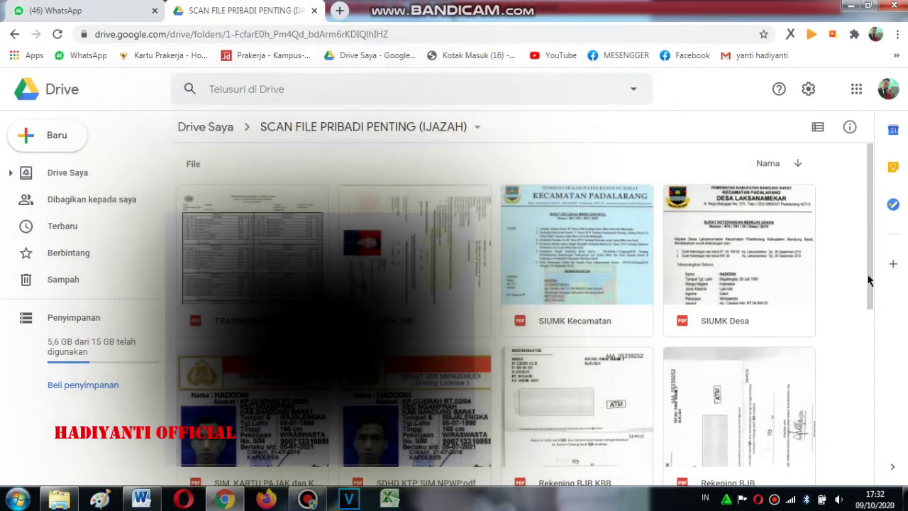
scroll(874, 307, down, 2)
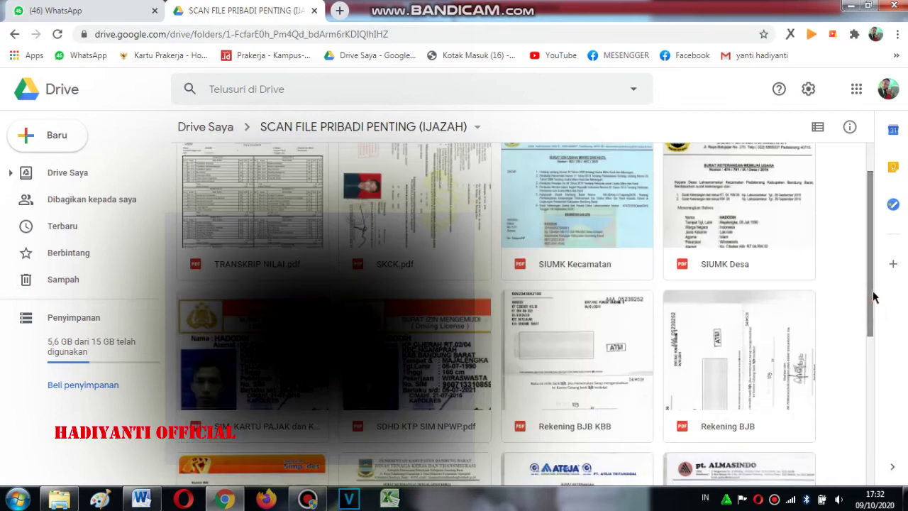
scroll(873, 389, down, 2)
scroll(873, 390, down, 2)
scroll(873, 390, up, 5)
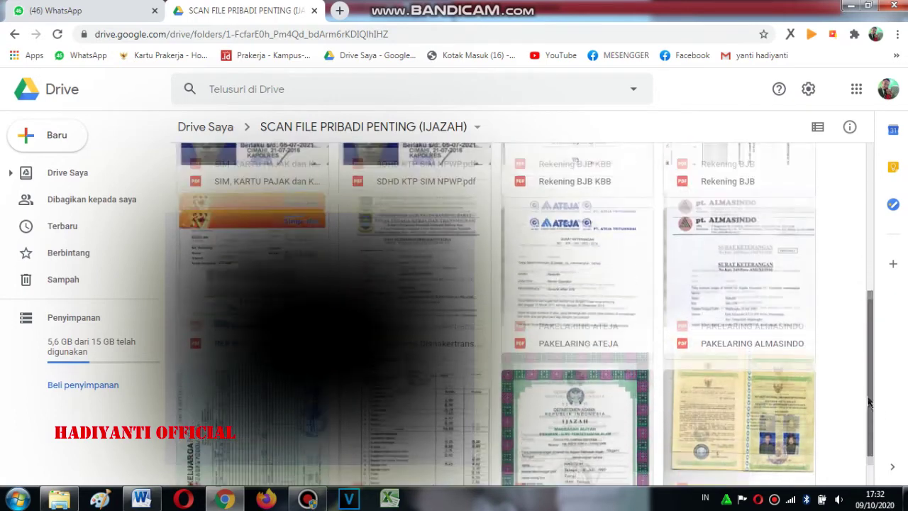
click(14, 34)
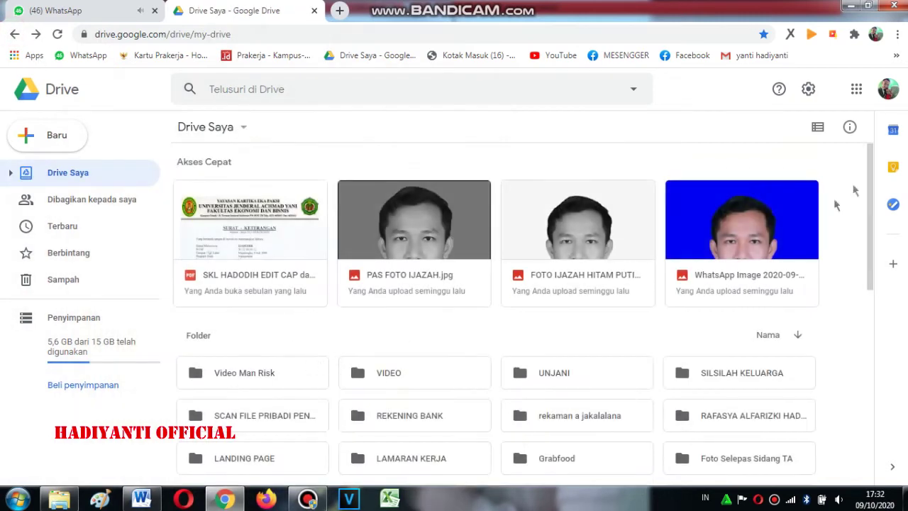
drag(868, 175, 870, 288)
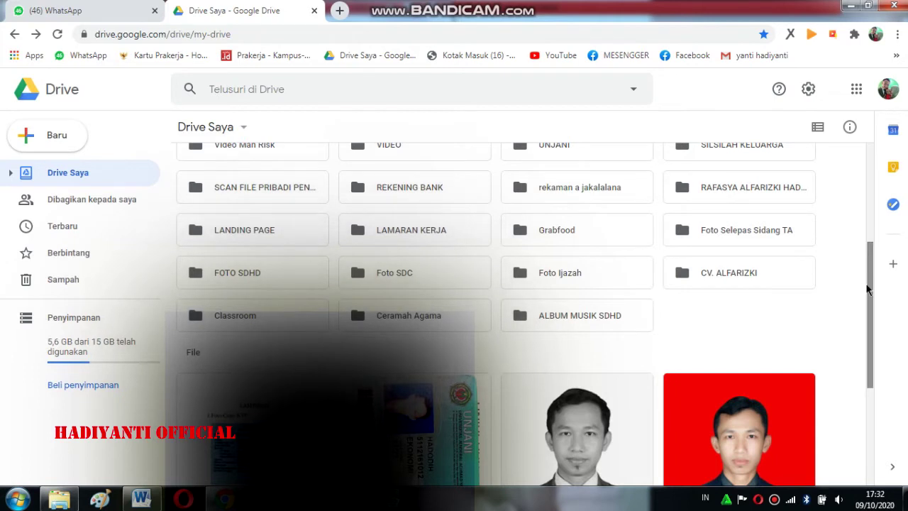
scroll(871, 284, up, 1)
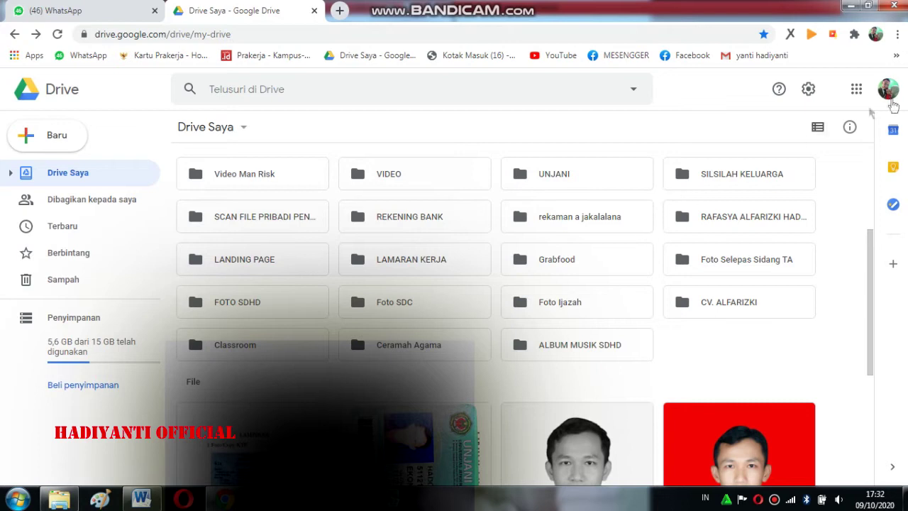
- Switch to another Google account's Drive and dismiss the trash policy notice
click(888, 88)
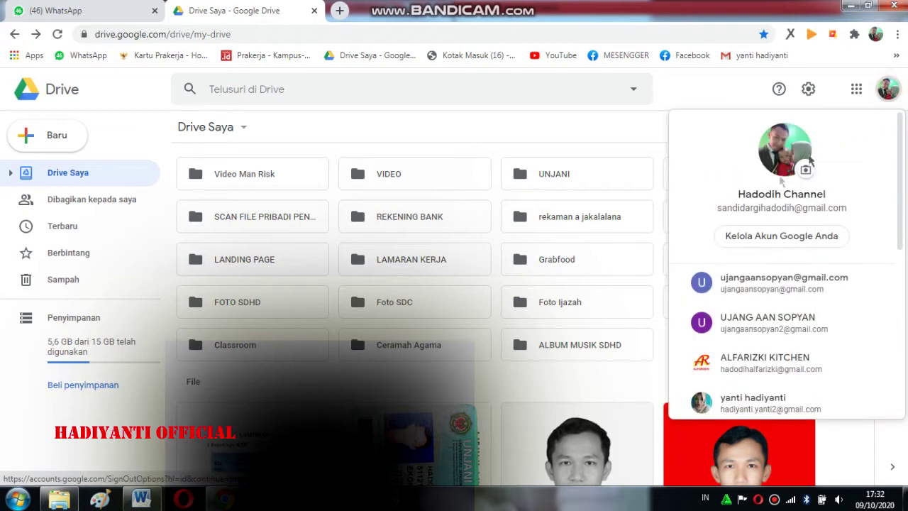
click(742, 369)
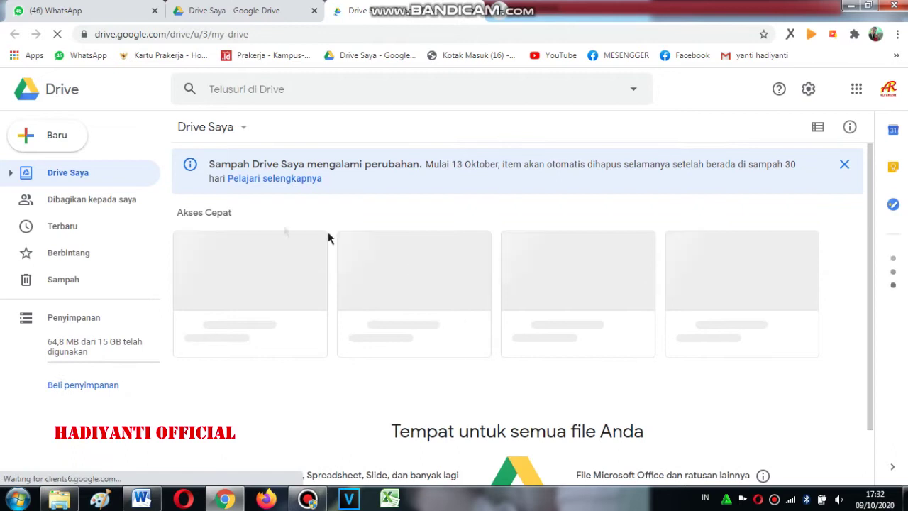
click(847, 167)
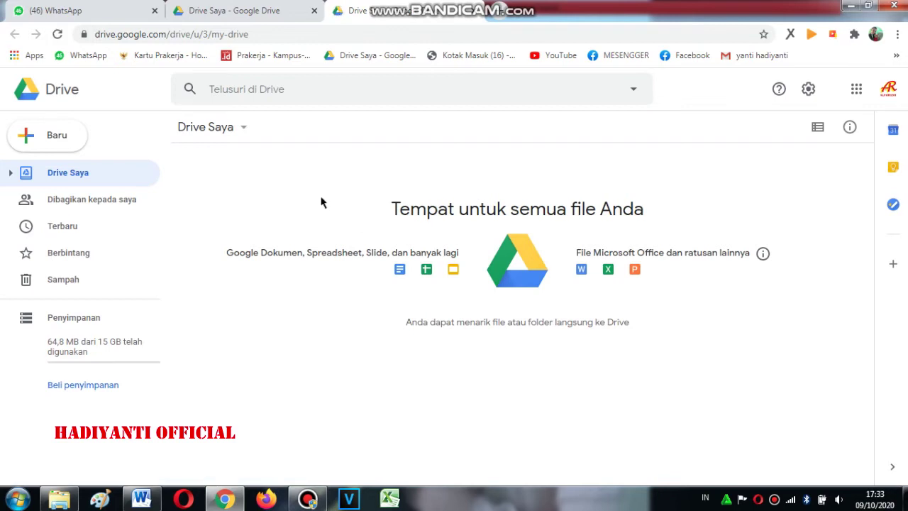
- Enter 'google drive' in the address bar, then close the suggestion list
click(255, 35)
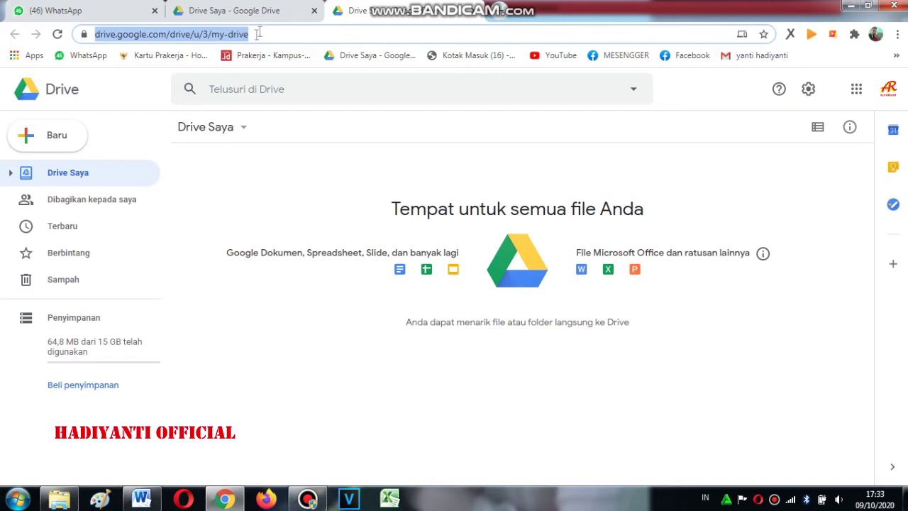
text(google )
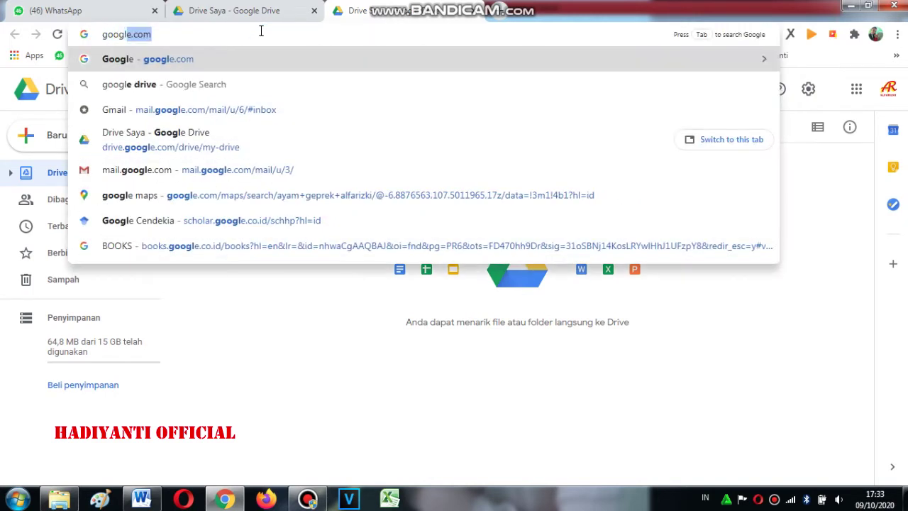
text(drive)
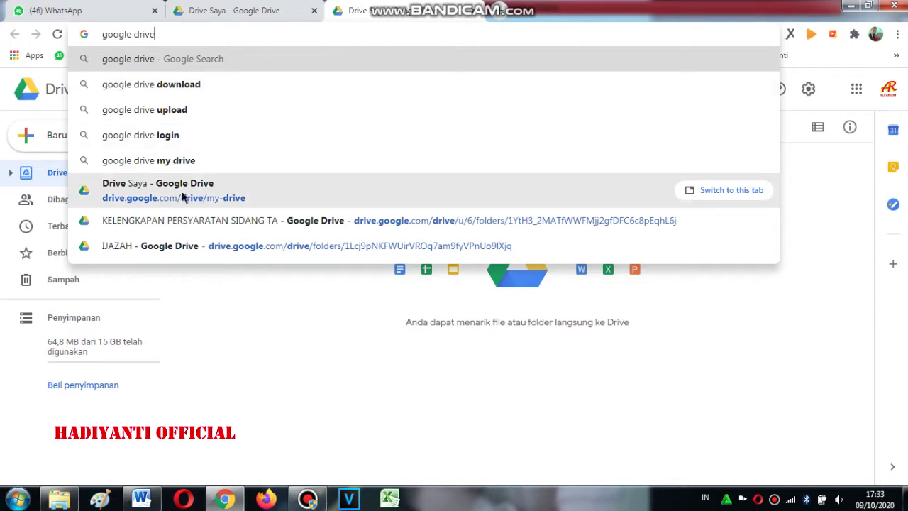
click(269, 318)
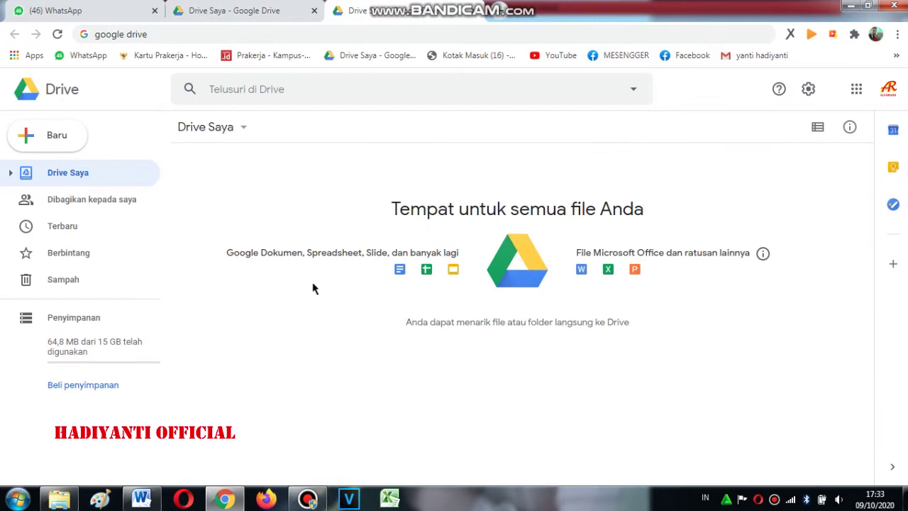
click(41, 138)
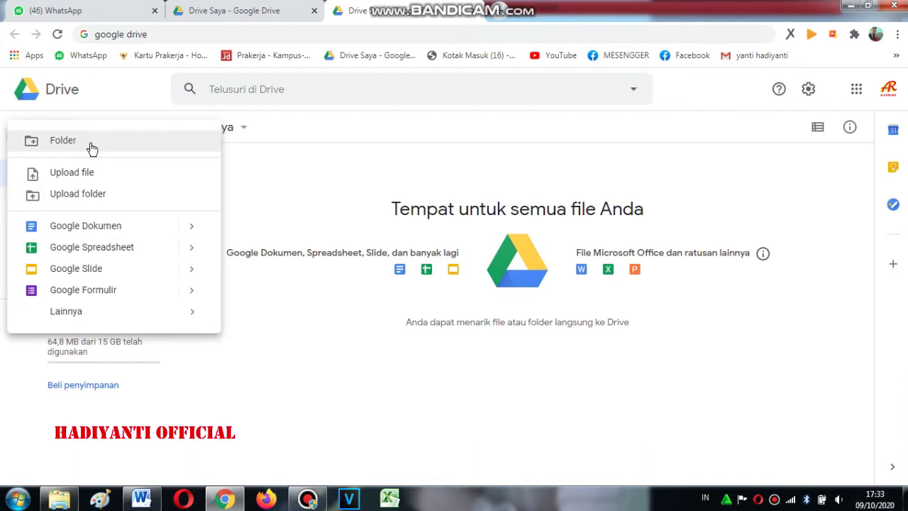
click(307, 219)
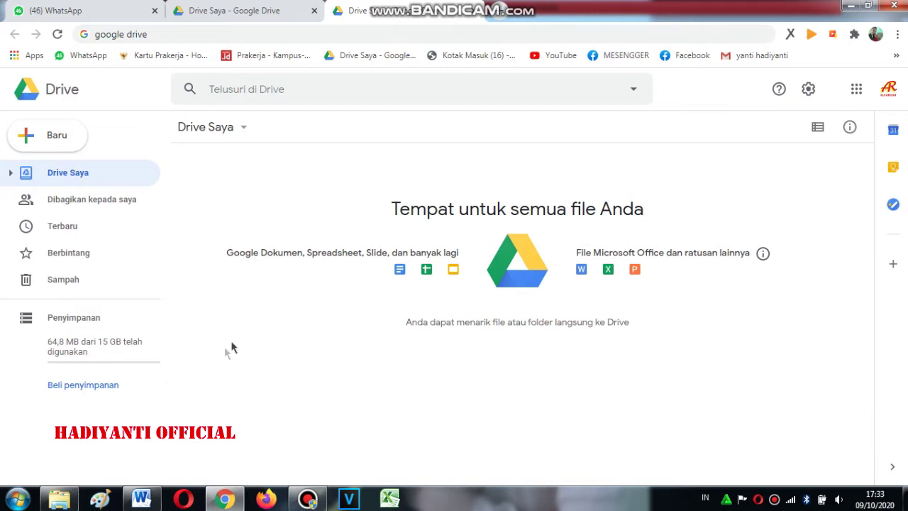
- Upload the LOGO PEMERINTAH KAPUPATEN BANDUNG BARAT and UNJANI logo images from Explorer's UNJANI folder into My Drive
click(60, 498)
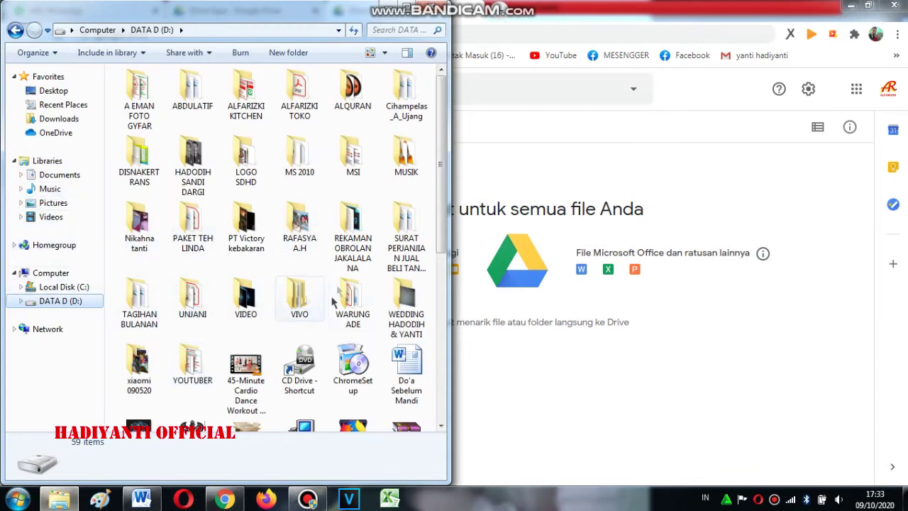
double_click(190, 305)
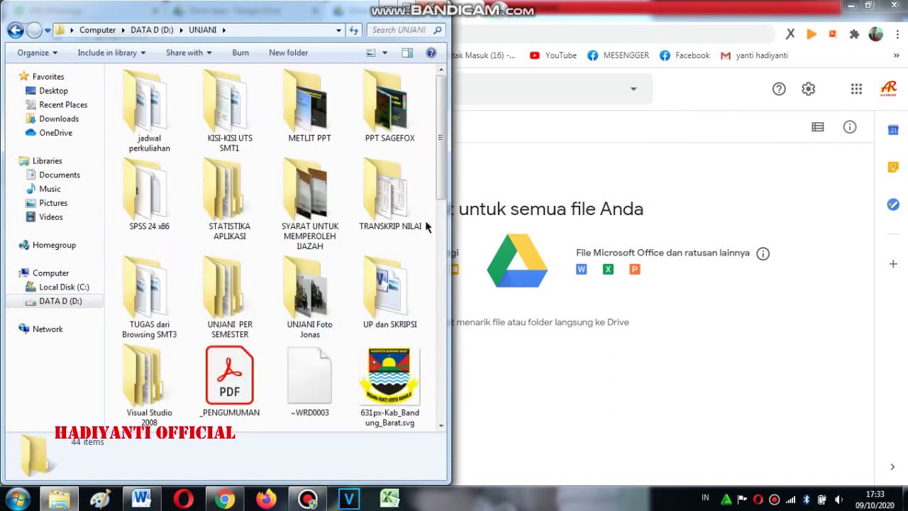
drag(440, 188, 439, 344)
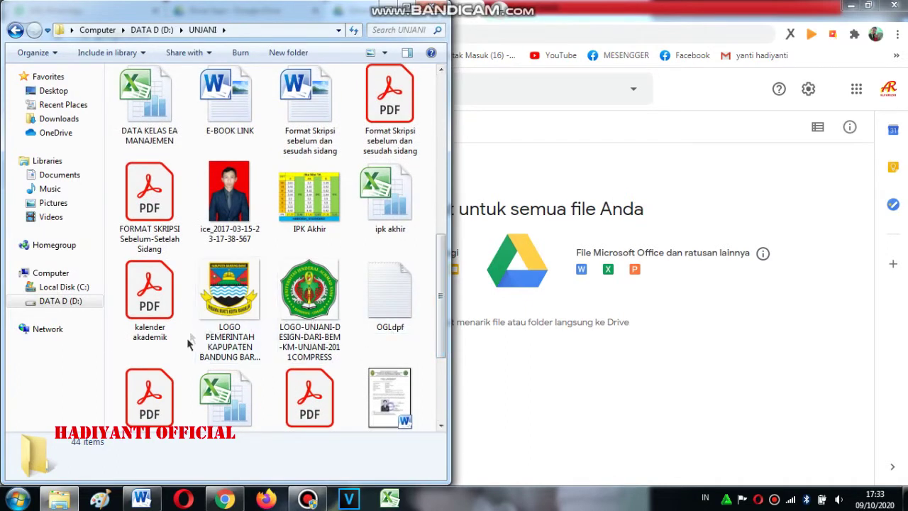
click(236, 301)
ctrl+click(316, 301)
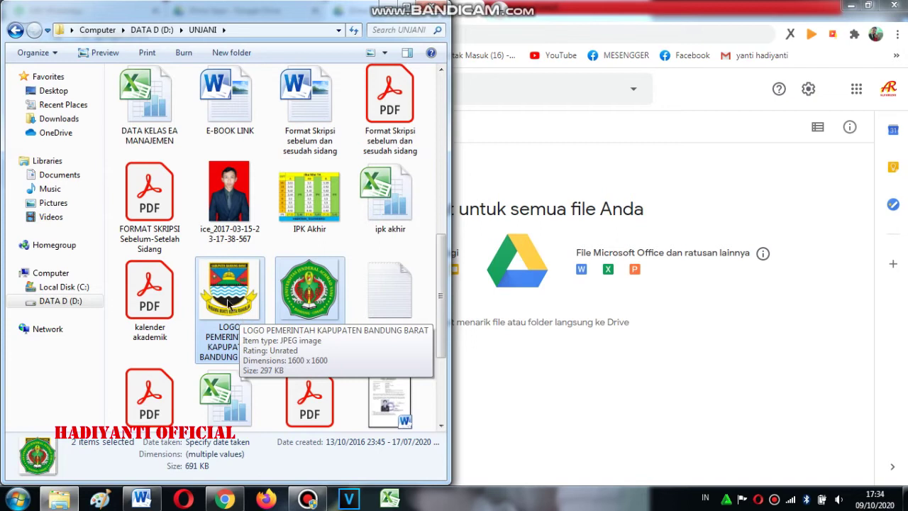
mouse_move(229, 303)
mouse_down()
mouse_move(590, 383)
mouse_move(581, 409)
mouse_up()
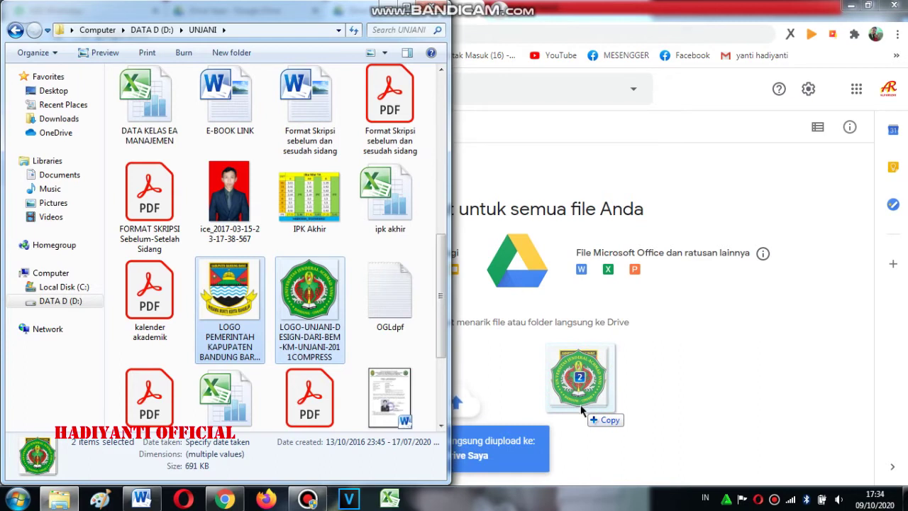
drag(581, 409, 581, 403)
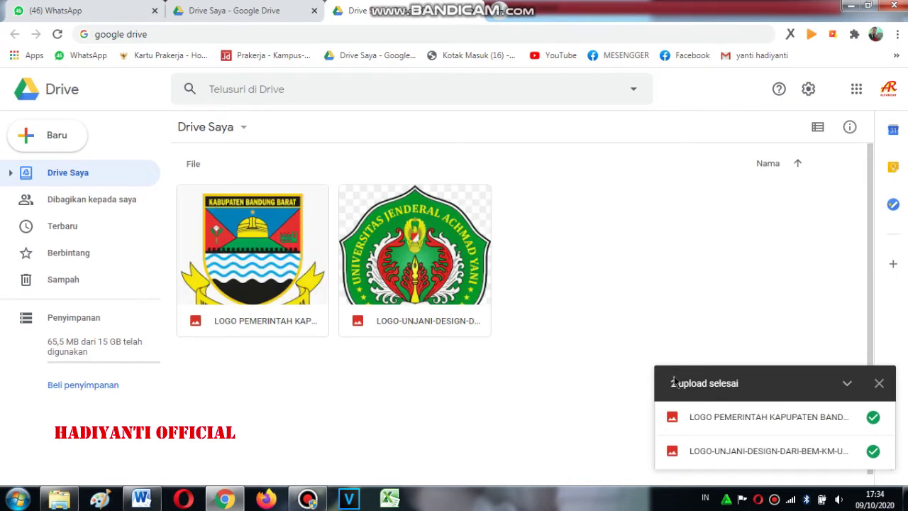
- Close the '2 upload selesai' notice, glance at the UNJANI Explorer window, and return to Drive
click(878, 383)
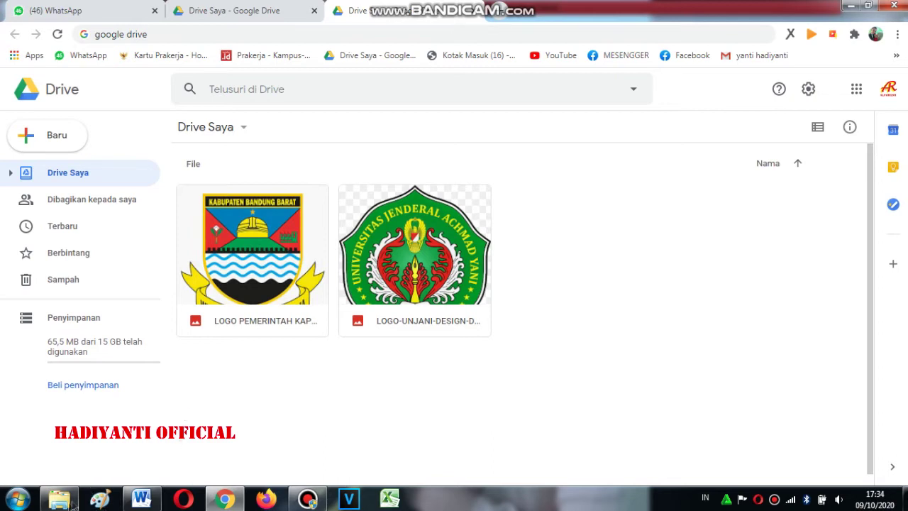
click(59, 499)
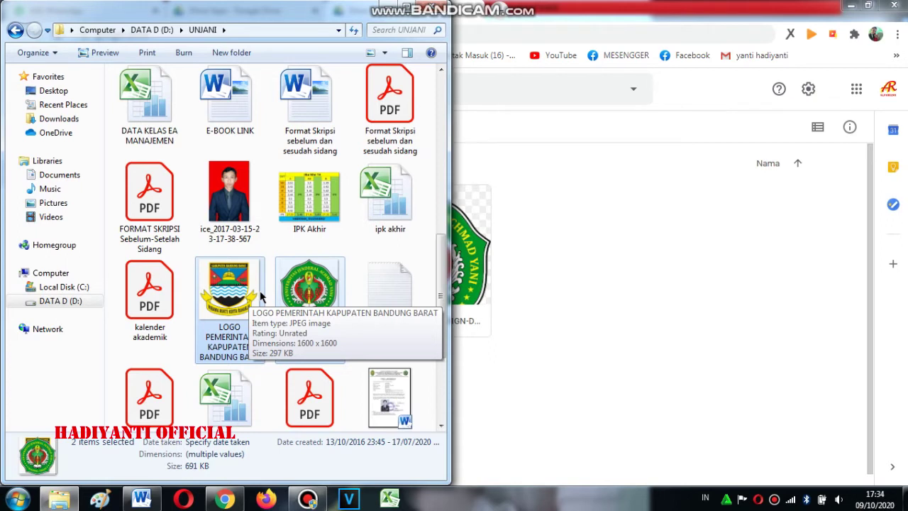
click(533, 343)
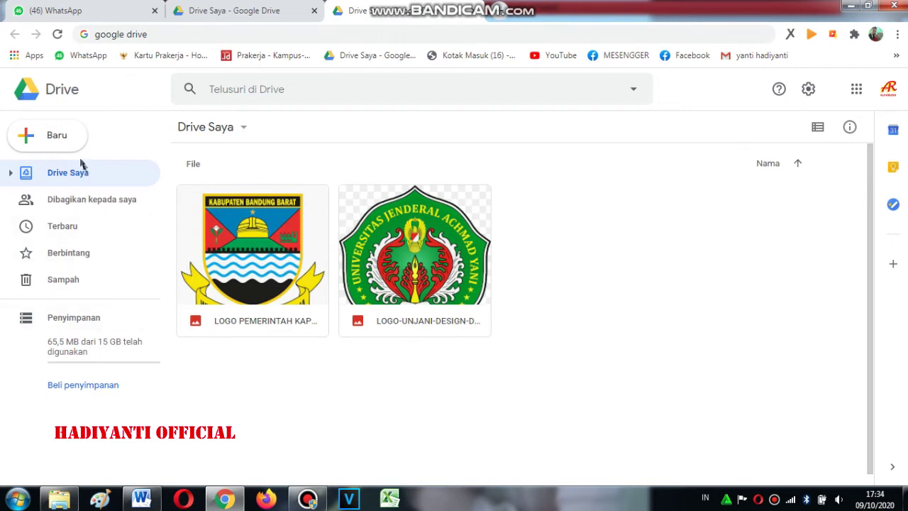
- Create a folder named FILE PRIBADI in My Drive and select it
click(46, 140)
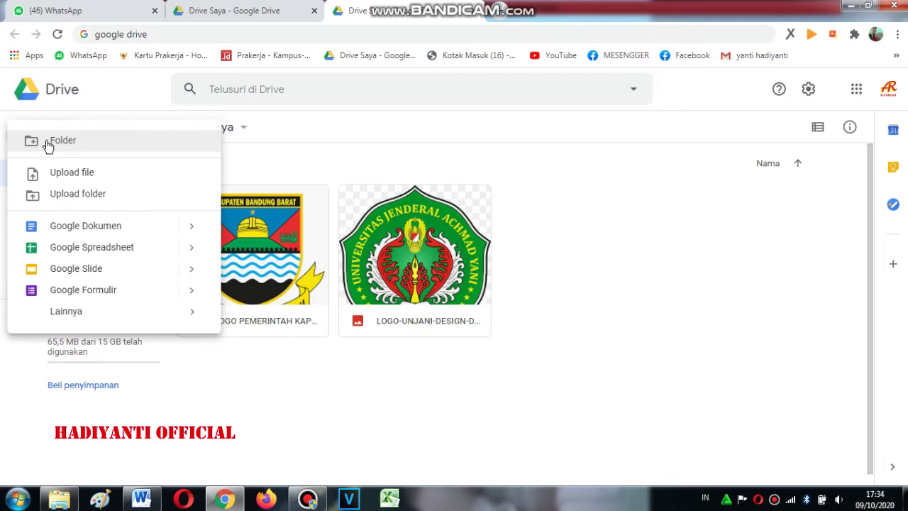
click(47, 142)
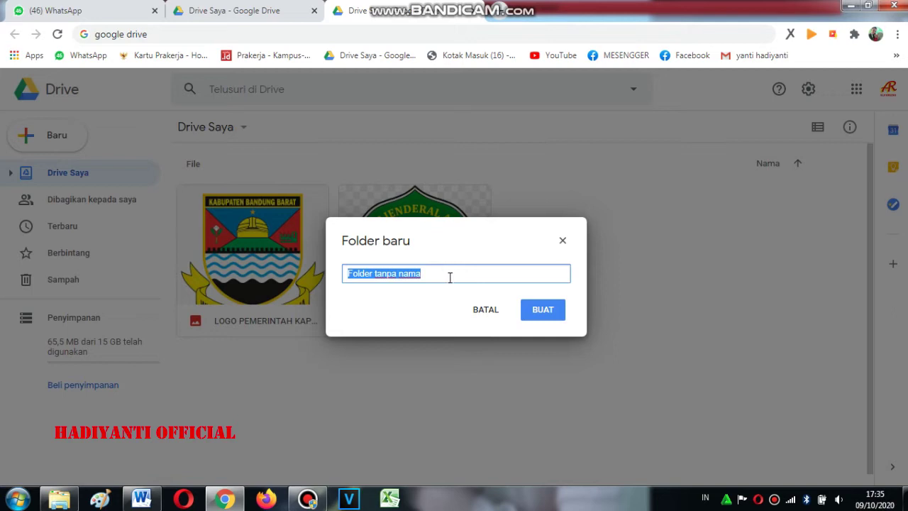
text(FILE PRIBADI)
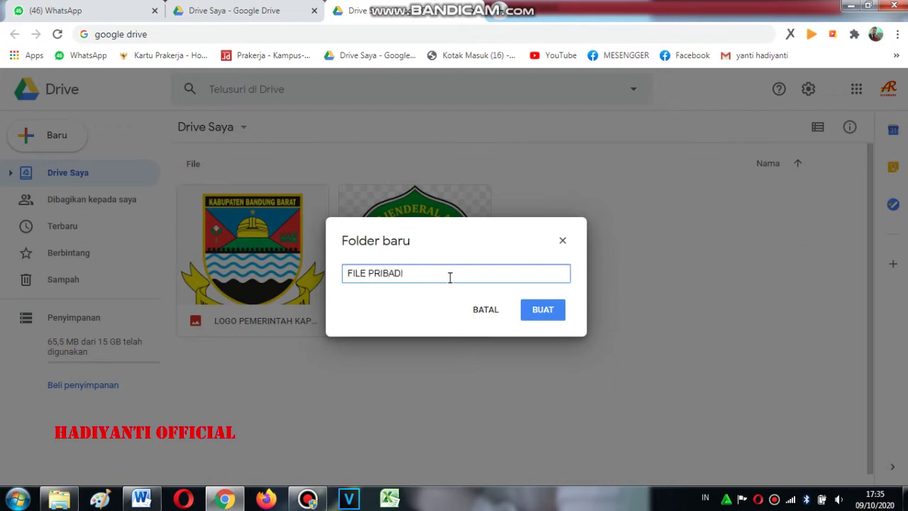
click(542, 310)
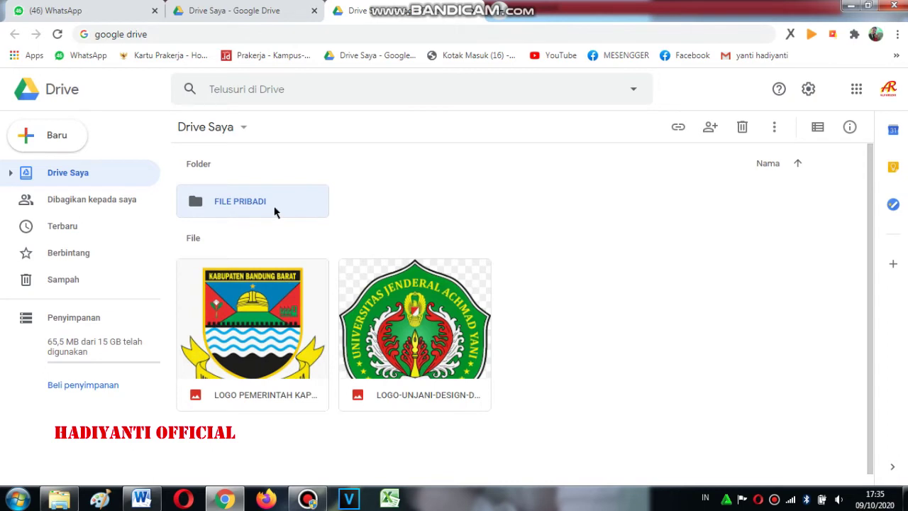
click(233, 203)
- Open FILE PRIBADI in Drive and bring up the UNJANI folder in Explorer
double_click(234, 202)
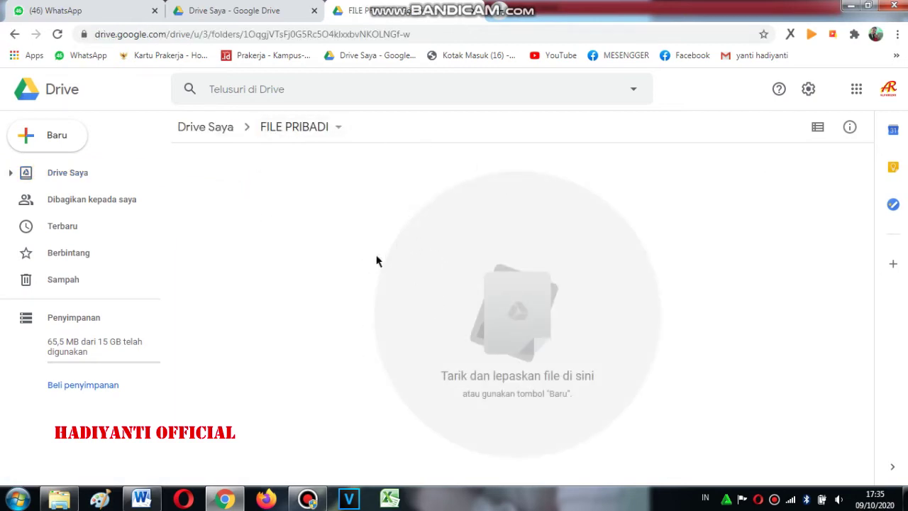
click(161, 408)
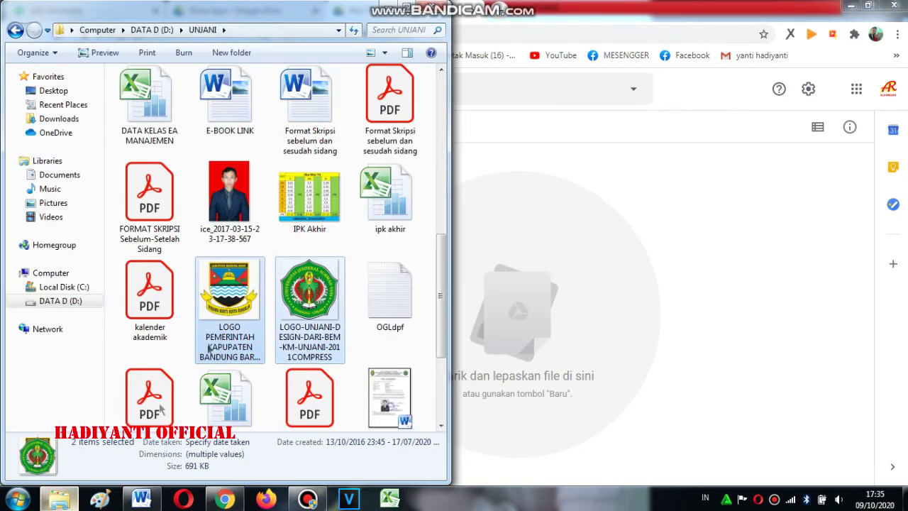
drag(438, 303, 449, 132)
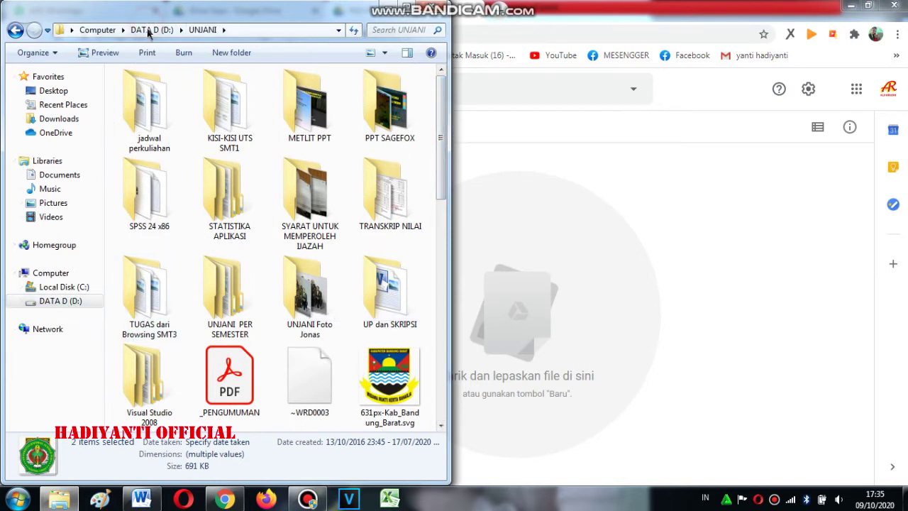
click(193, 31)
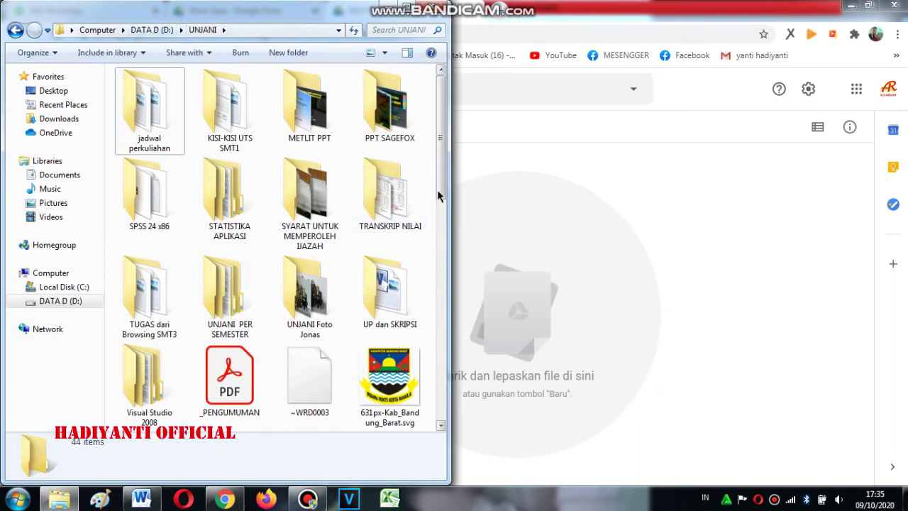
drag(437, 189, 459, 361)
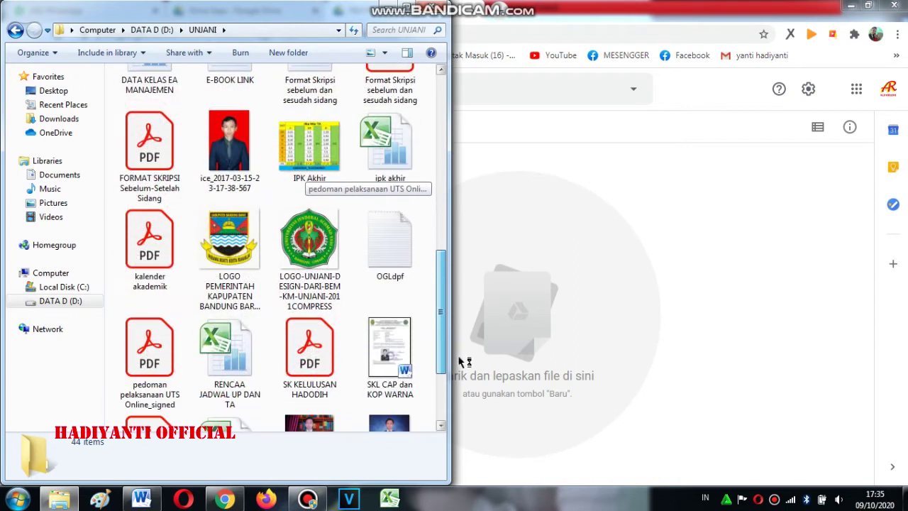
- Upload SK KELULUSAN HADODIH.pdf and the WhatsApp portrait photo into FILE PRIBADI
scroll(438, 368, down, 3)
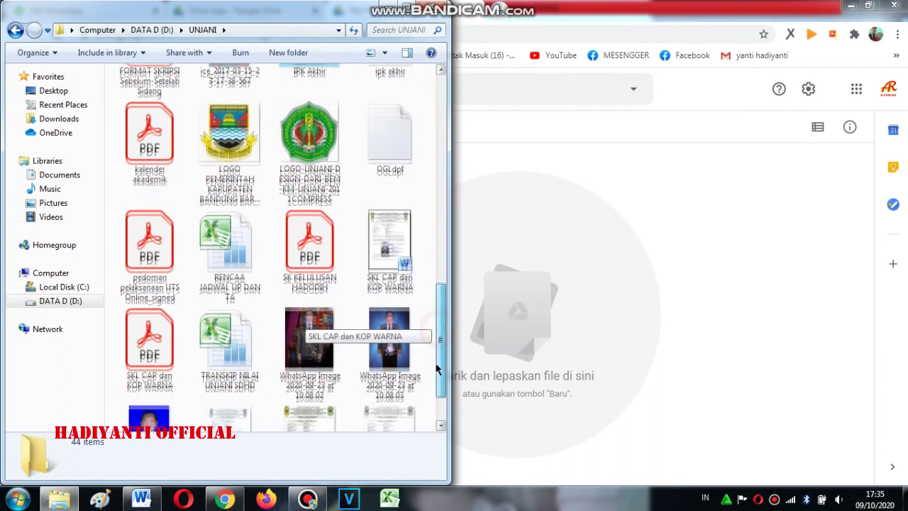
click(307, 263)
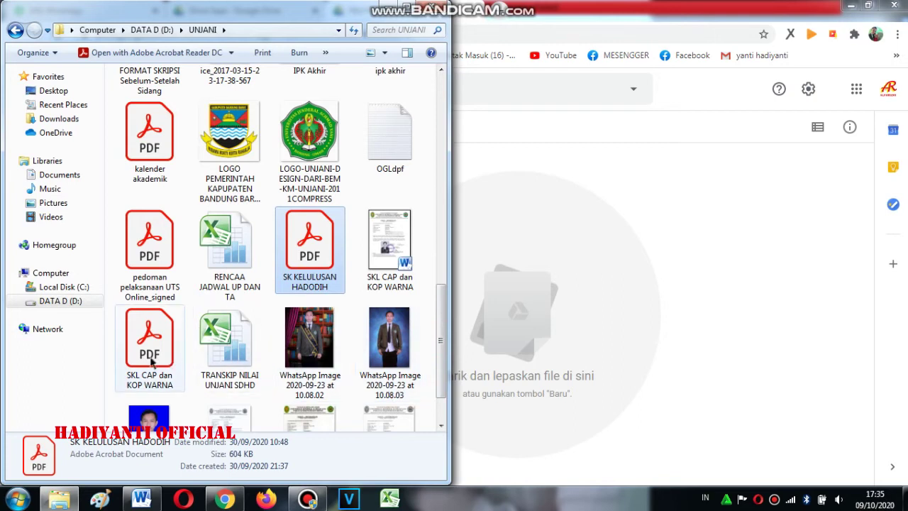
scroll(440, 339, down, 2)
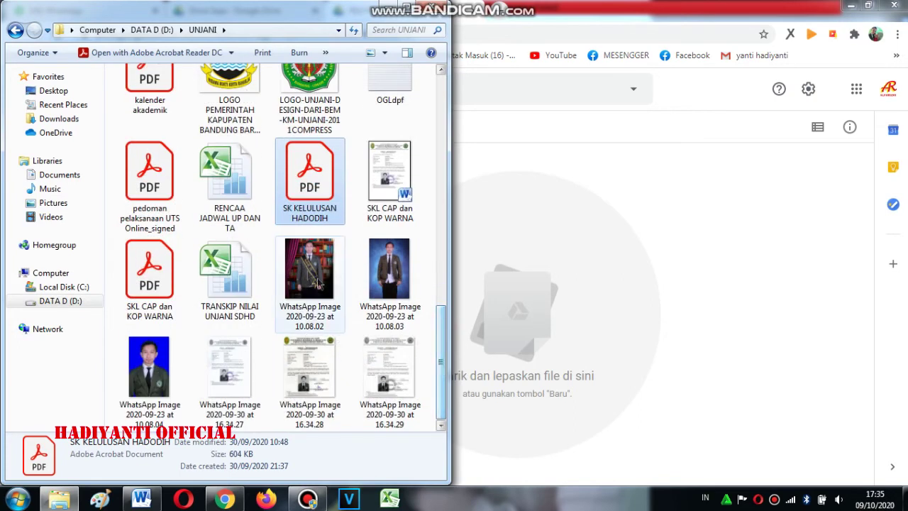
ctrl+click(151, 365)
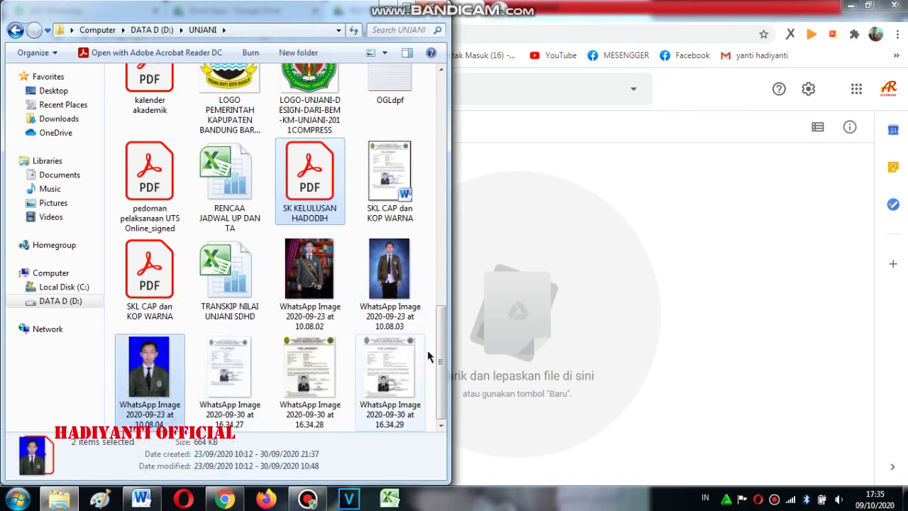
scroll(441, 365, up, 3)
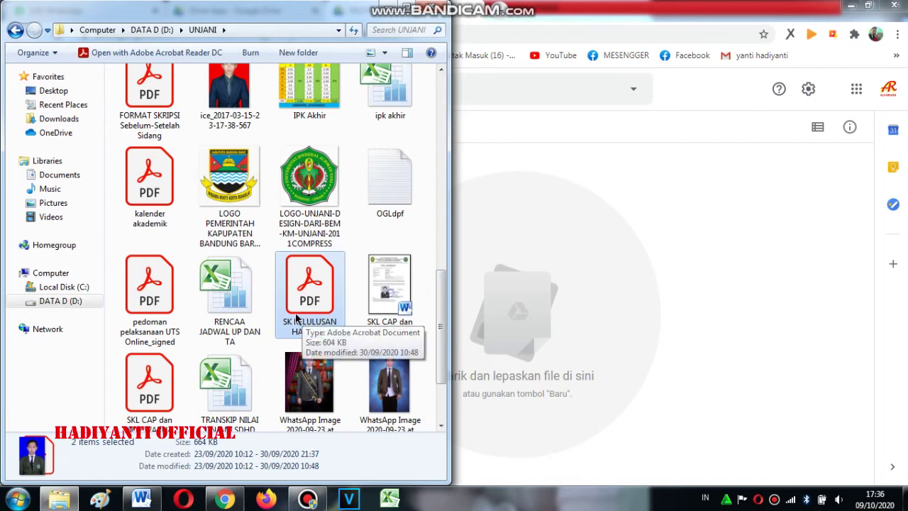
drag(297, 318, 577, 393)
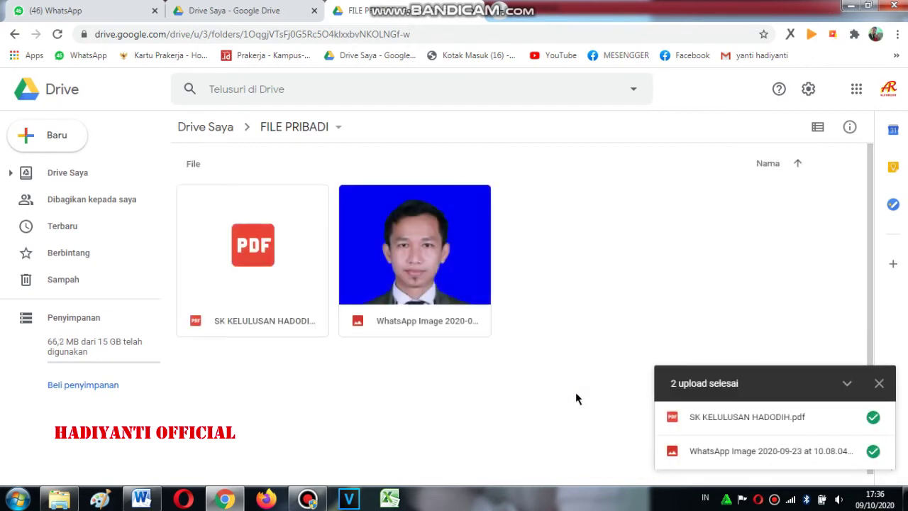
- Dismiss the uploads notice, return to Drive Saya and create the FOTO KELUARGA folder
click(880, 384)
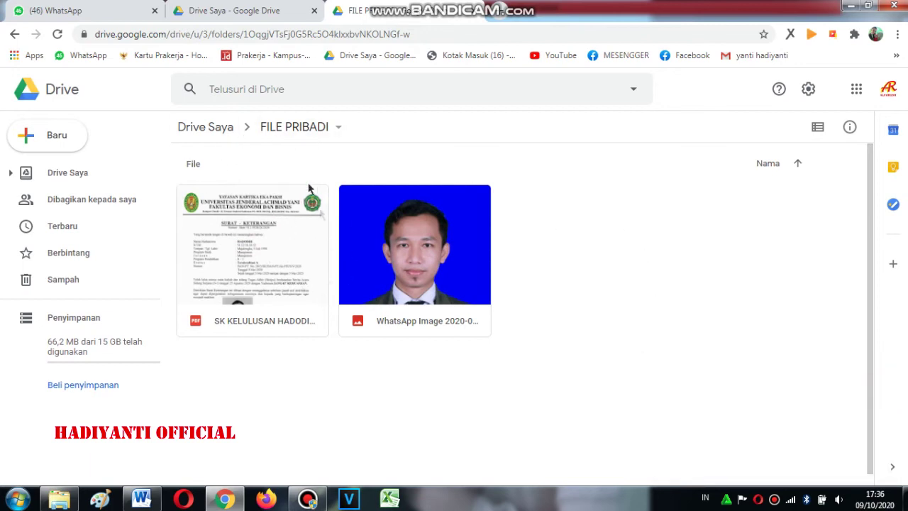
click(213, 127)
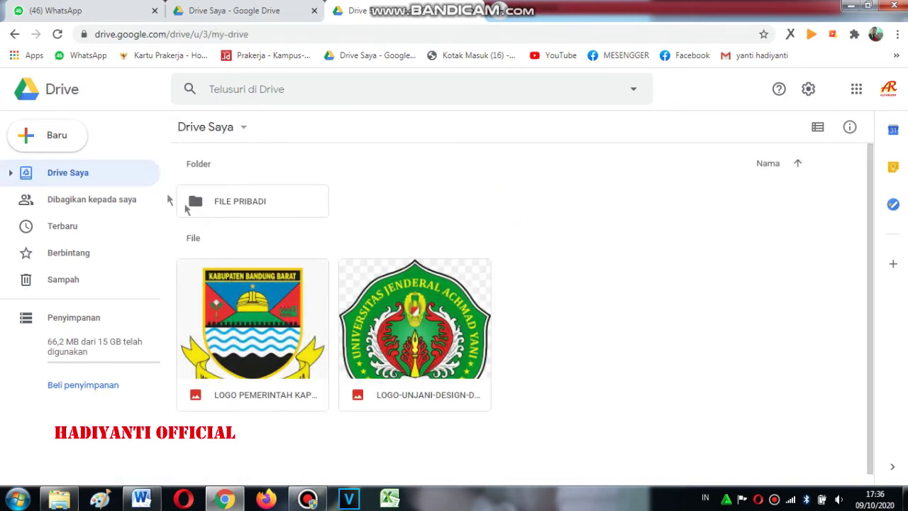
click(45, 138)
click(90, 141)
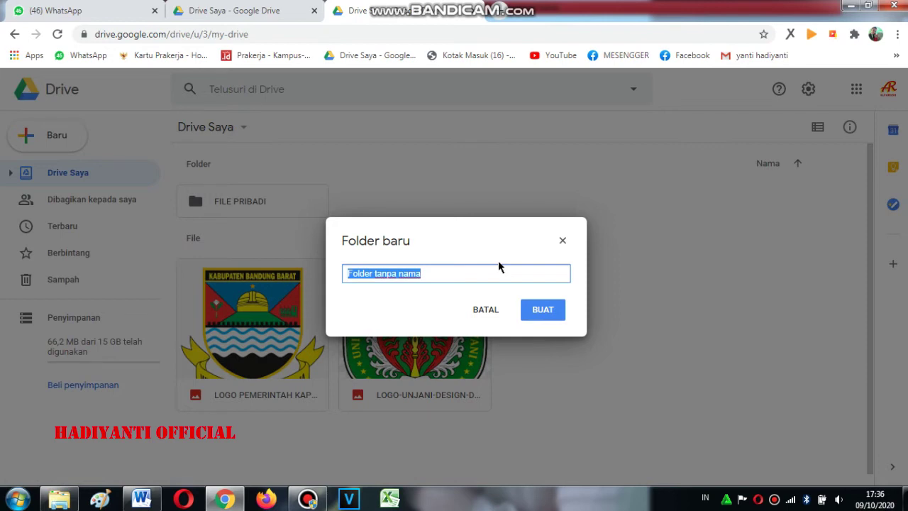
text(FOTO KELUAR)
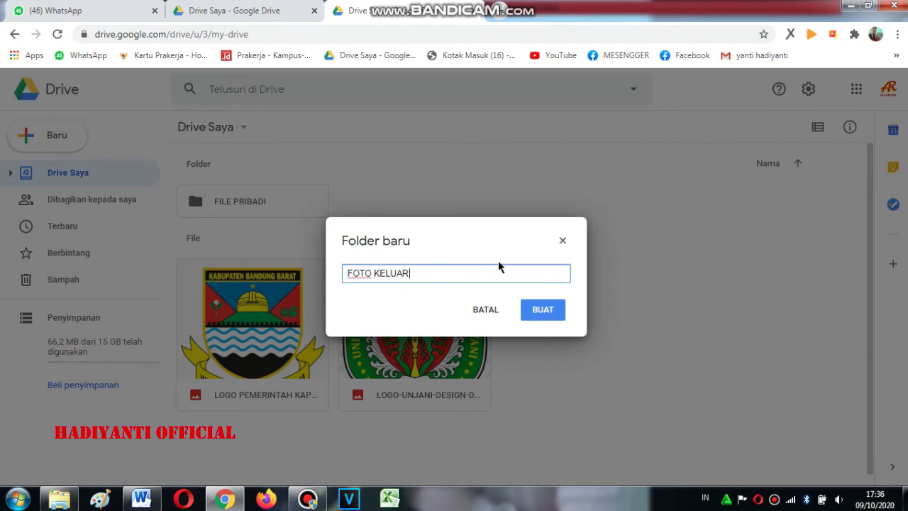
text(GA)
key(Return)
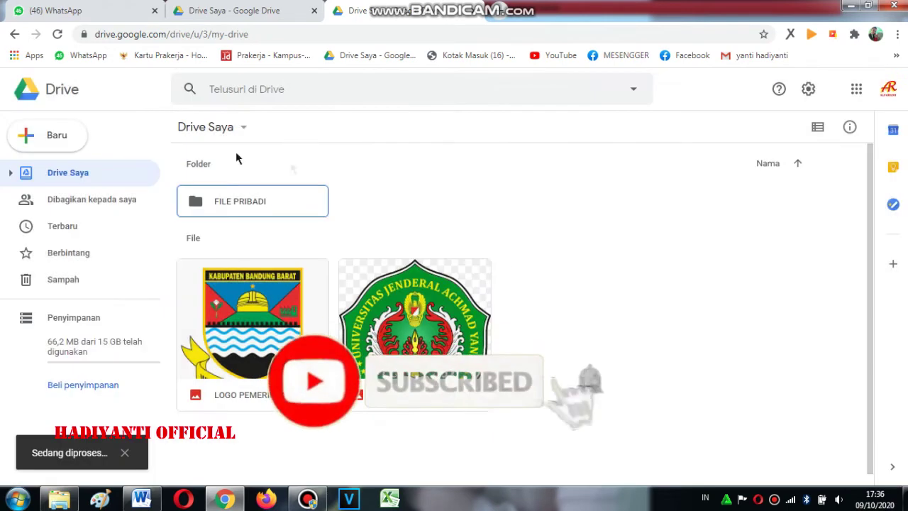
- Create a second folder named IJAZAH, BUKU NIKAH and select it
click(45, 135)
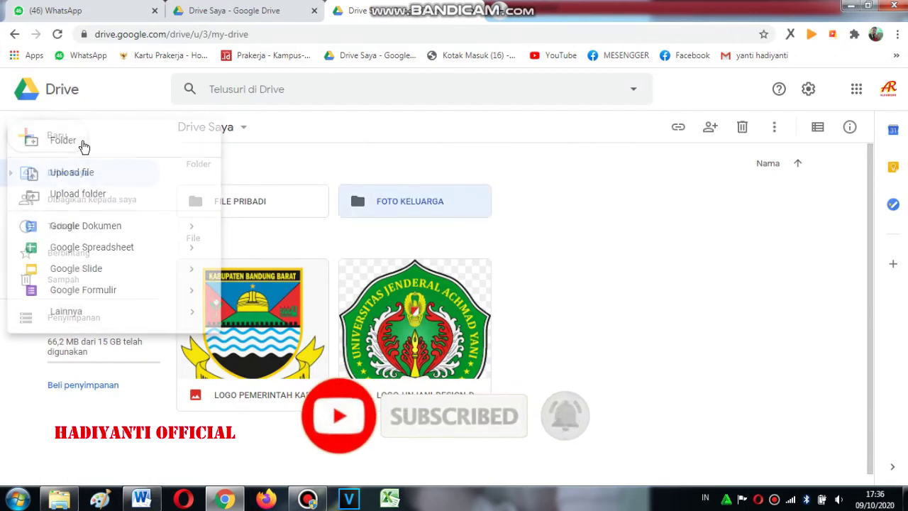
click(67, 144)
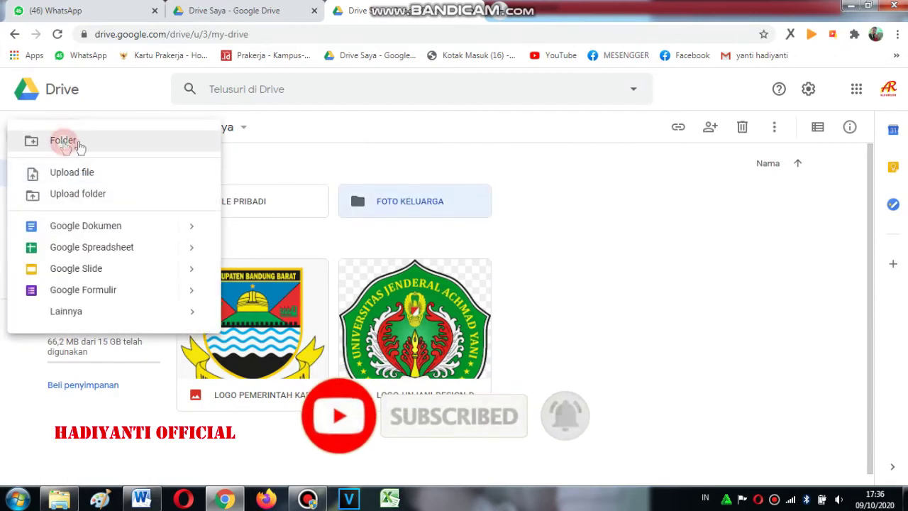
click(63, 142)
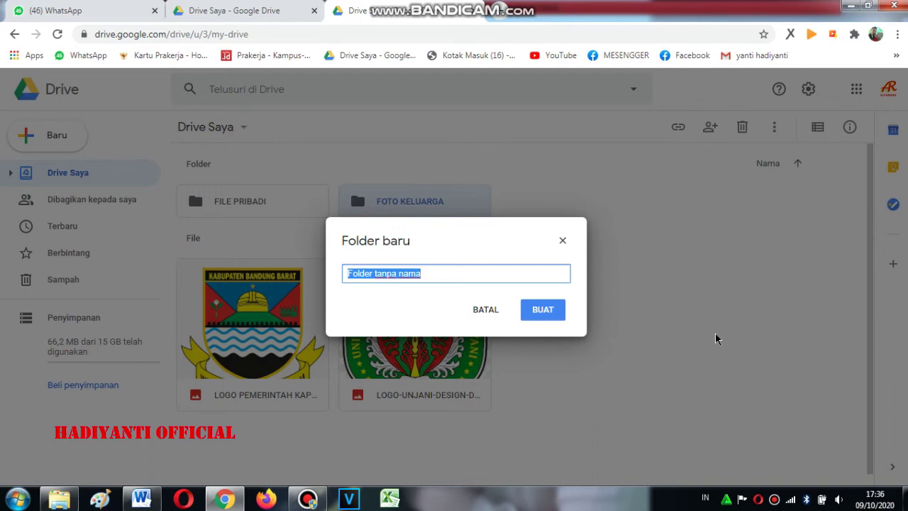
text(FI)
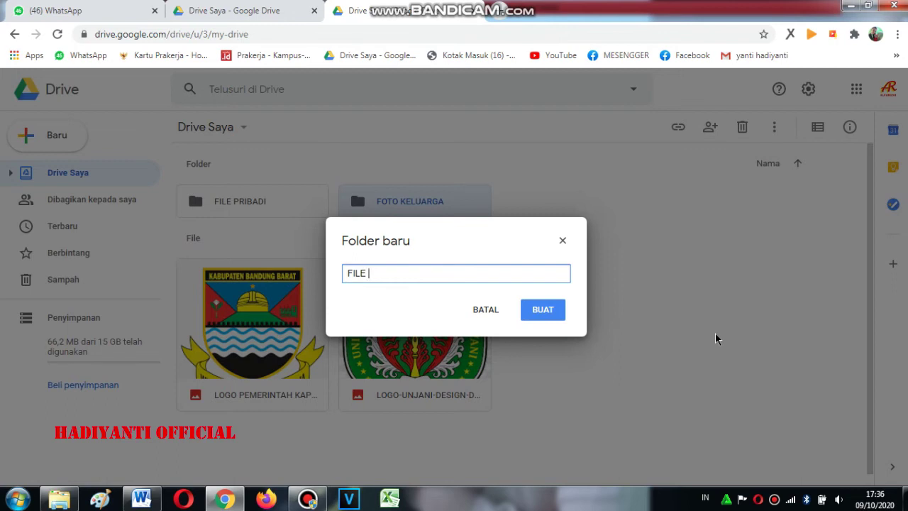
key(BackSpace)
text(IJAZAH, BUKU NIKAH)
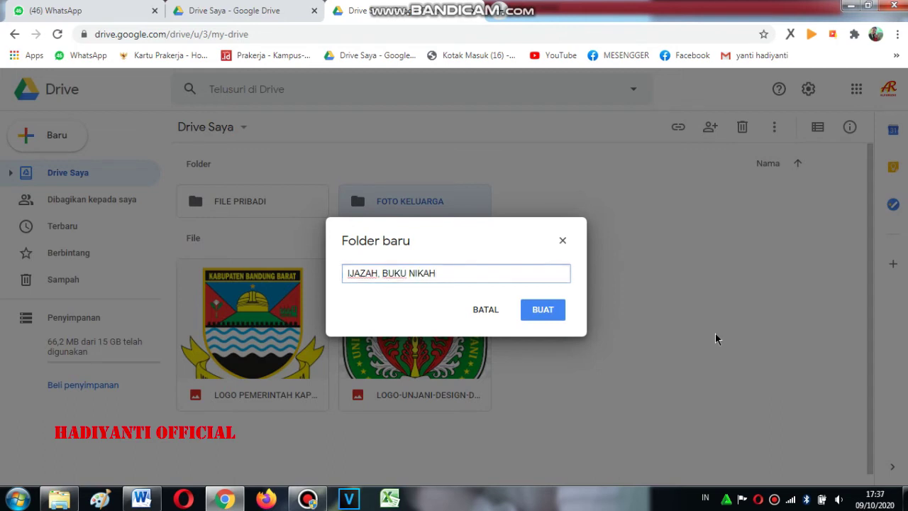
key(Return)
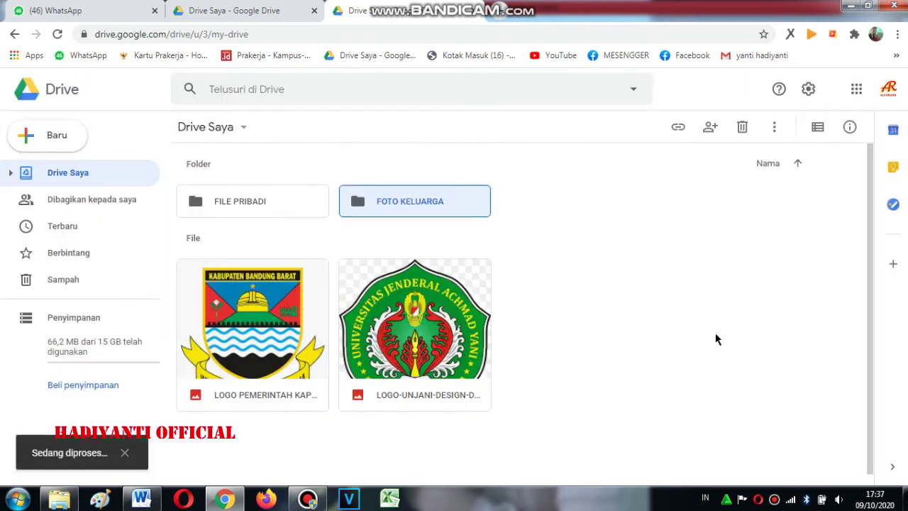
click(546, 214)
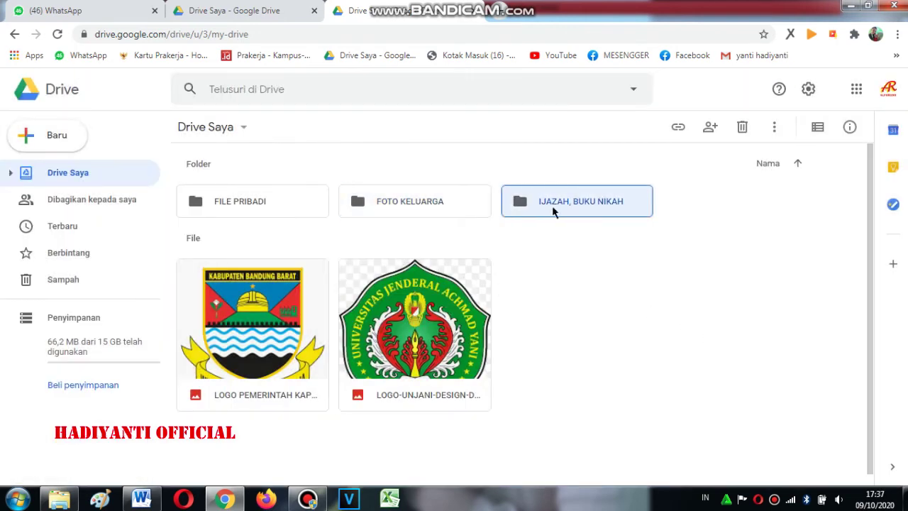
- Open IJAZAH, BUKU NIKAH in Drive and bring Explorer up to the DATA D drive
double_click(554, 203)
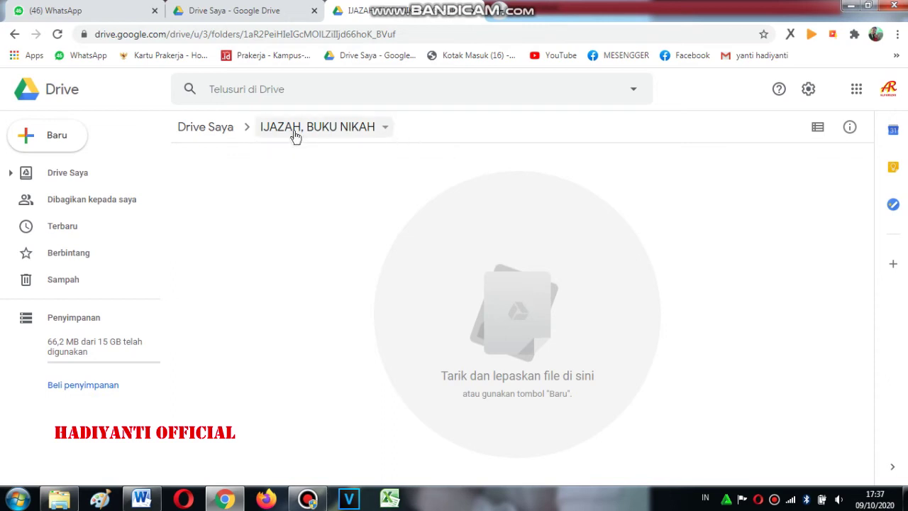
click(60, 498)
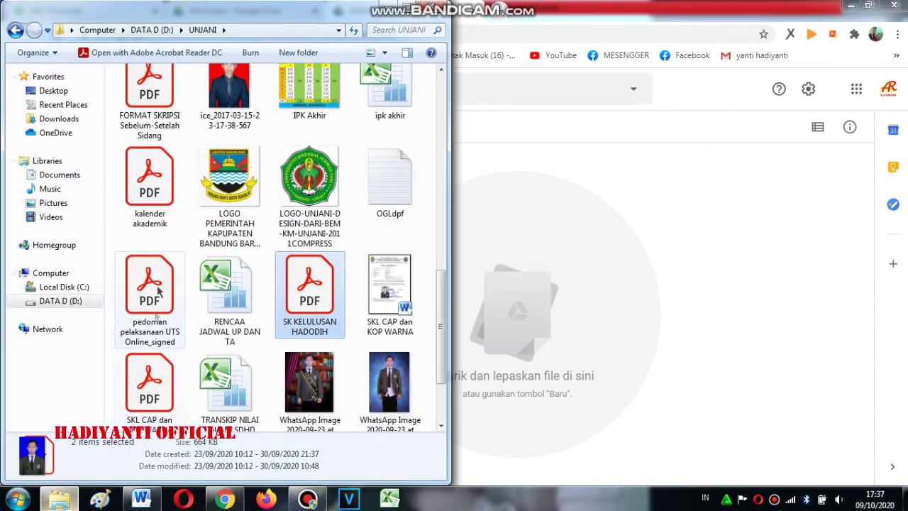
drag(441, 307, 442, 144)
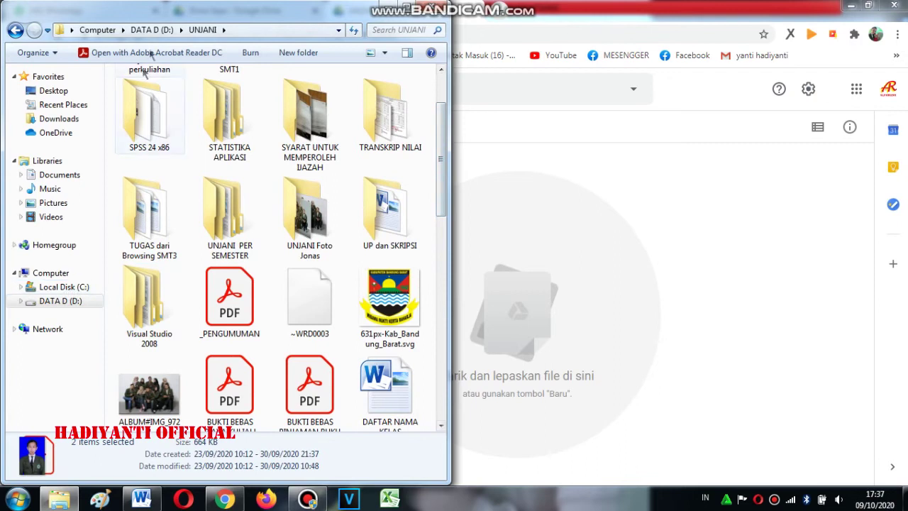
click(151, 30)
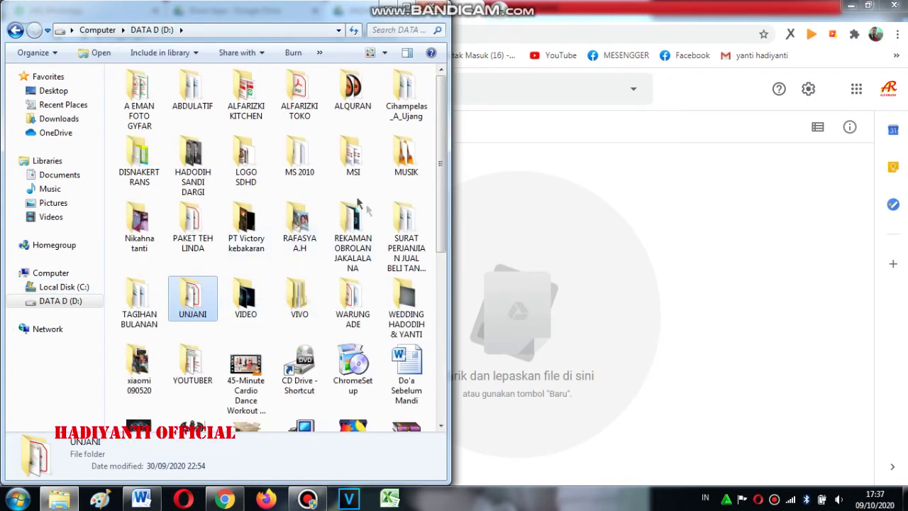
click(503, 207)
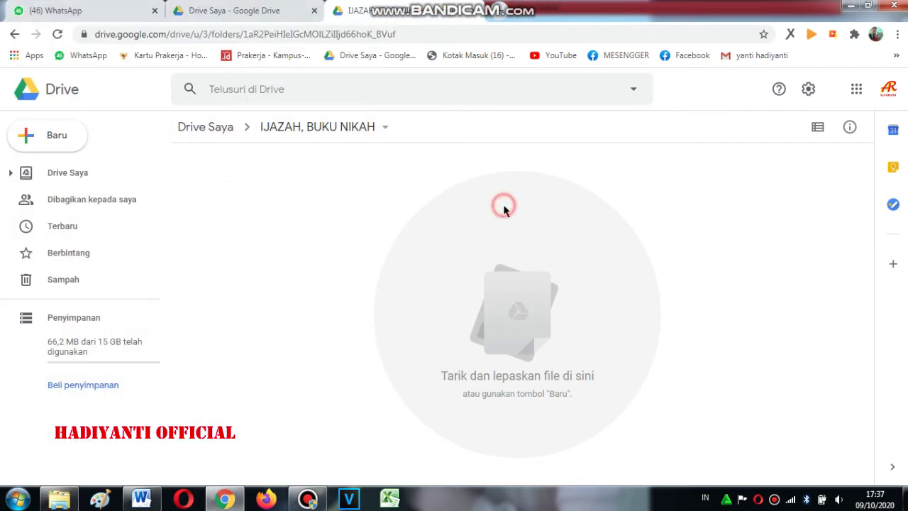
click(59, 499)
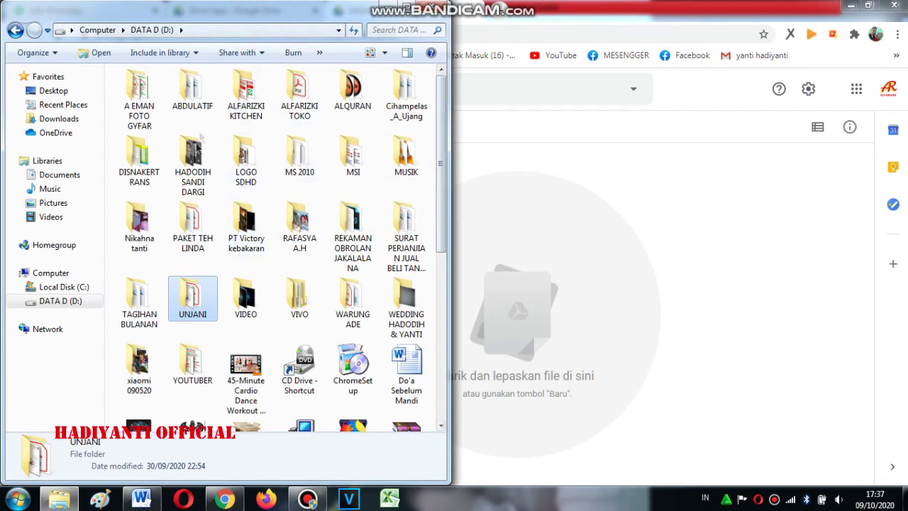
double_click(191, 164)
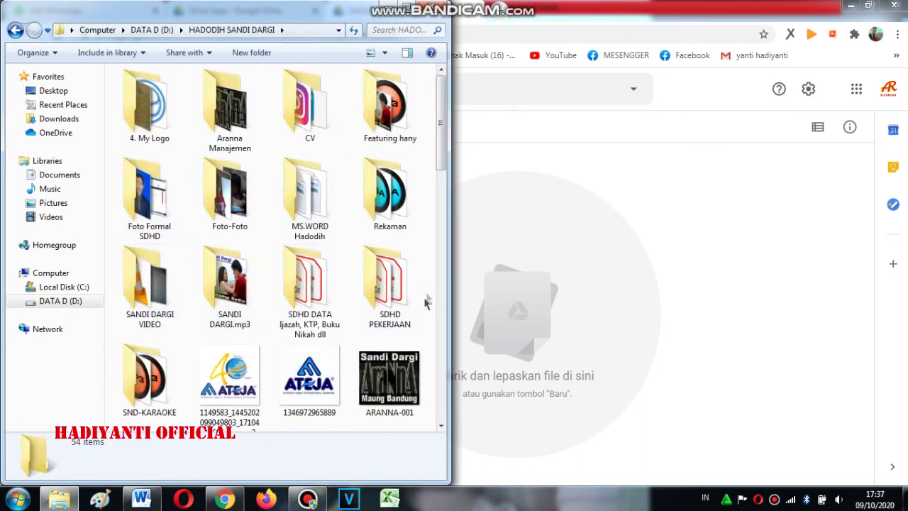
click(298, 297)
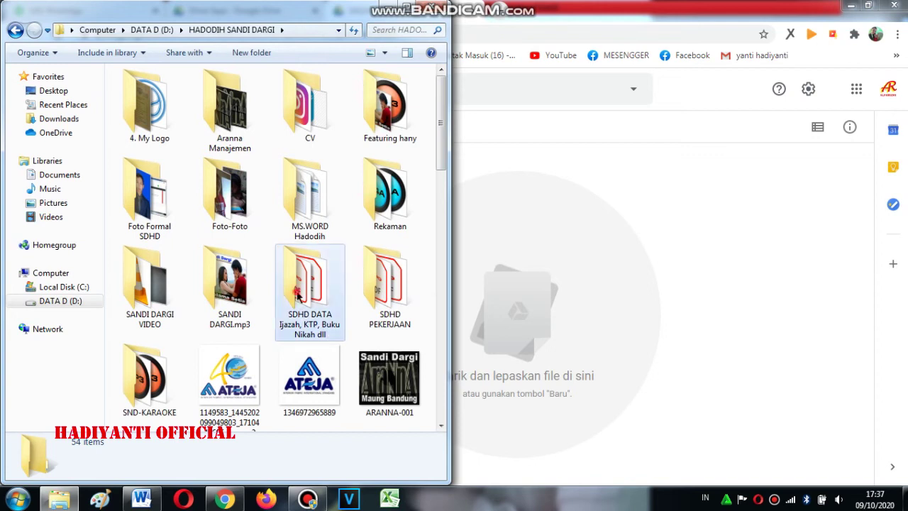
double_click(298, 297)
mouse_move(441, 204)
mouse_down()
mouse_move(443, 249)
mouse_move(443, 183)
mouse_up()
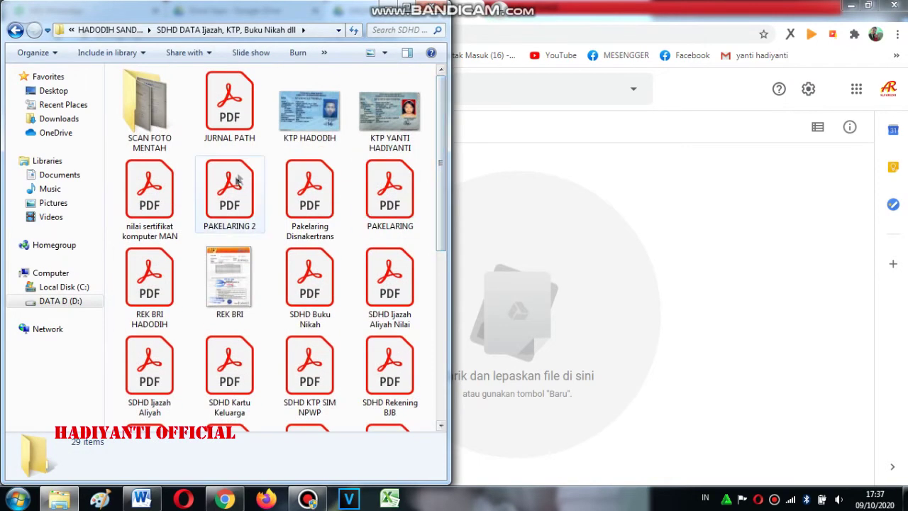
drag(442, 243, 442, 351)
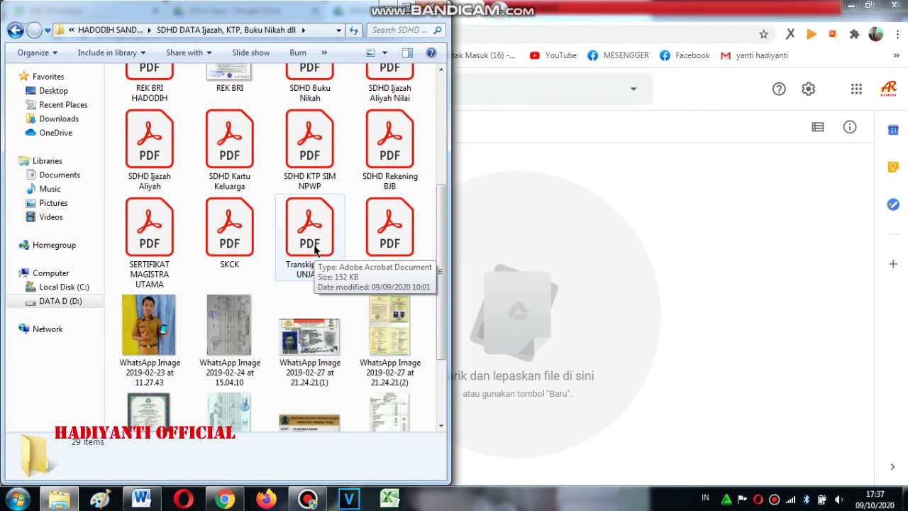
click(314, 247)
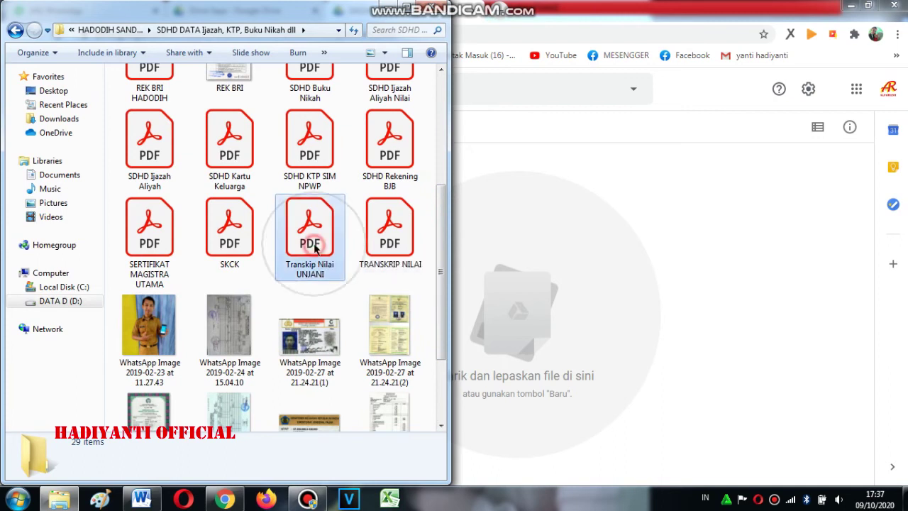
ctrl+click(156, 161)
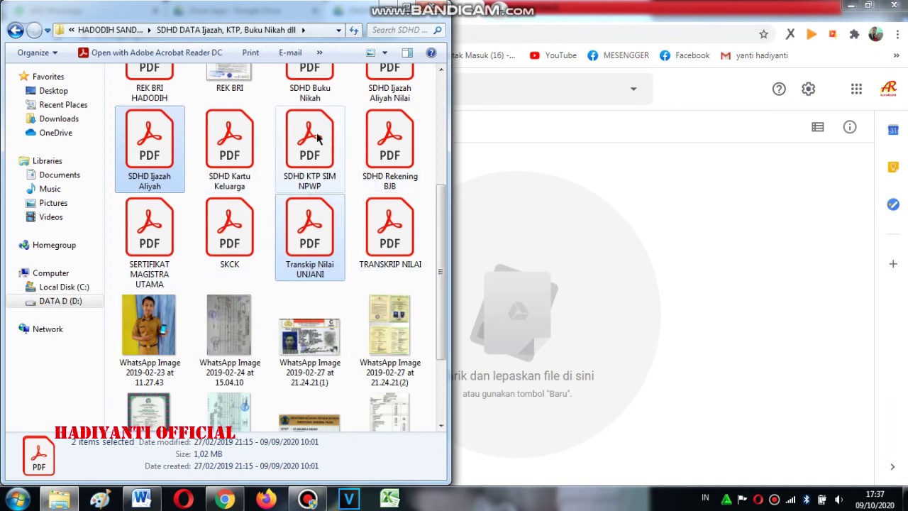
ctrl+click(399, 152)
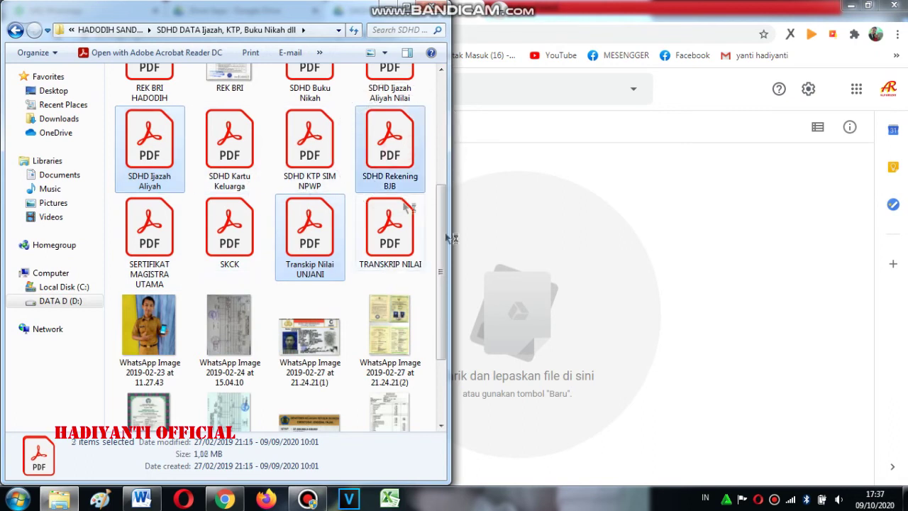
drag(145, 142, 561, 327)
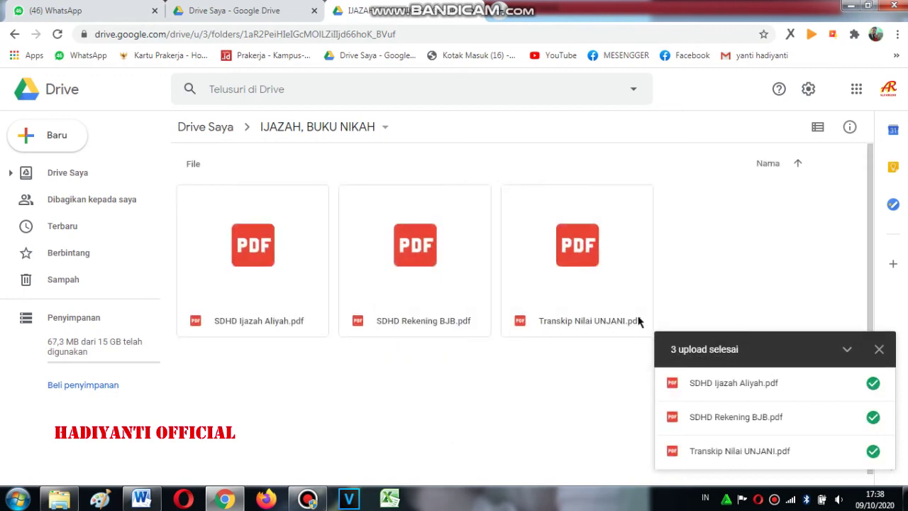
- Close the '3 upload selesai' notice and check the Transkip Nilai UNJANI and SDHD Ijazah Aliyah PDFs
click(879, 349)
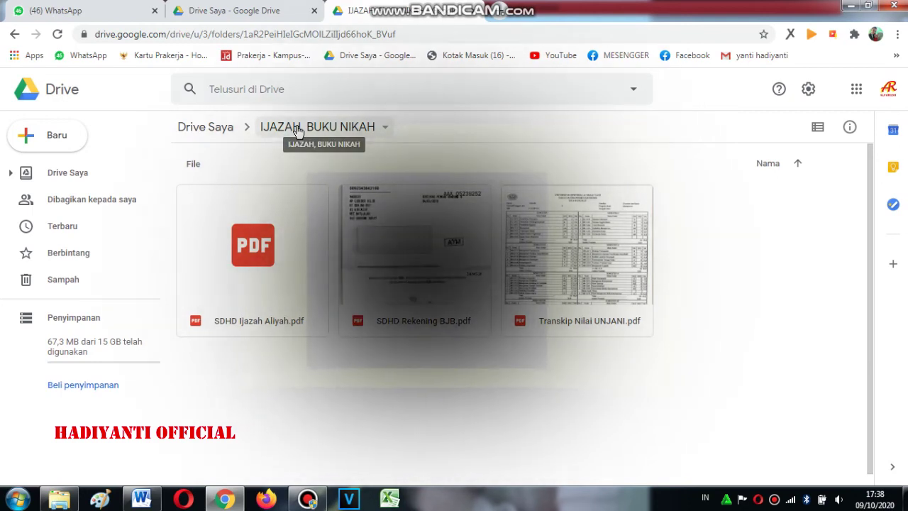
click(299, 129)
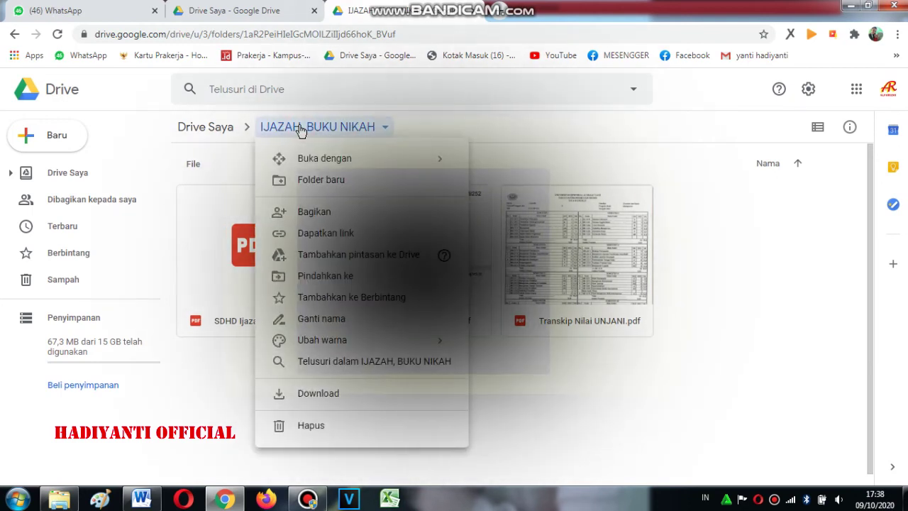
click(722, 277)
click(525, 260)
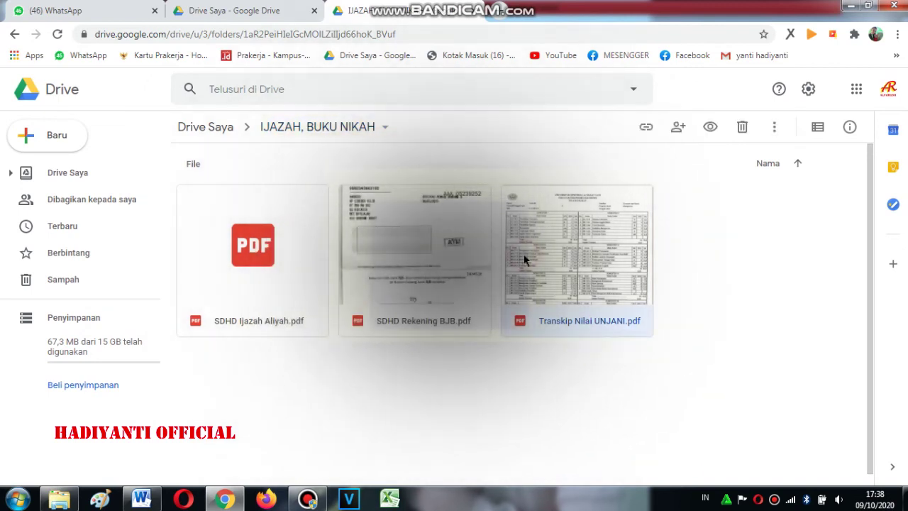
click(267, 256)
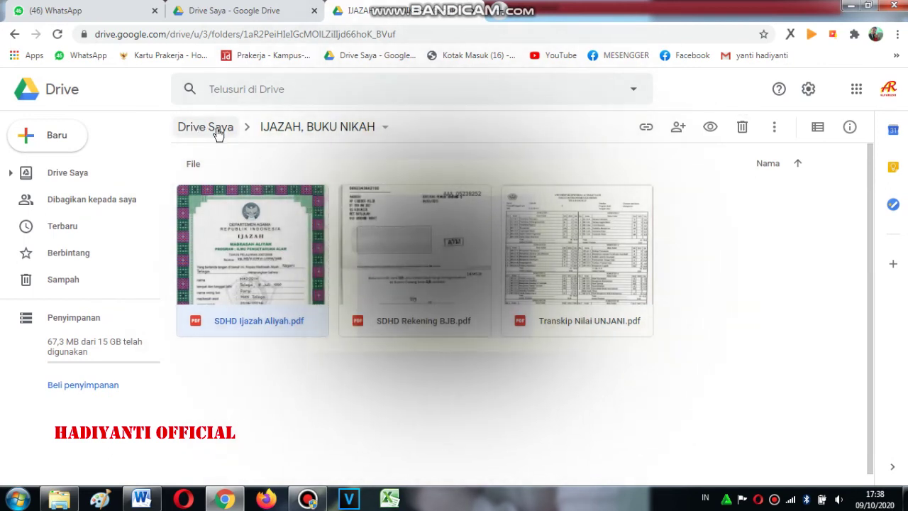
click(215, 132)
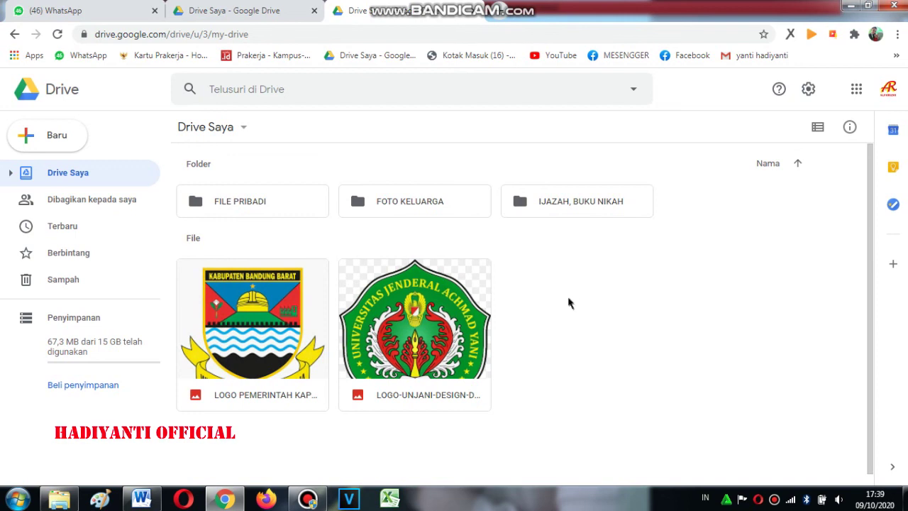
click(14, 34)
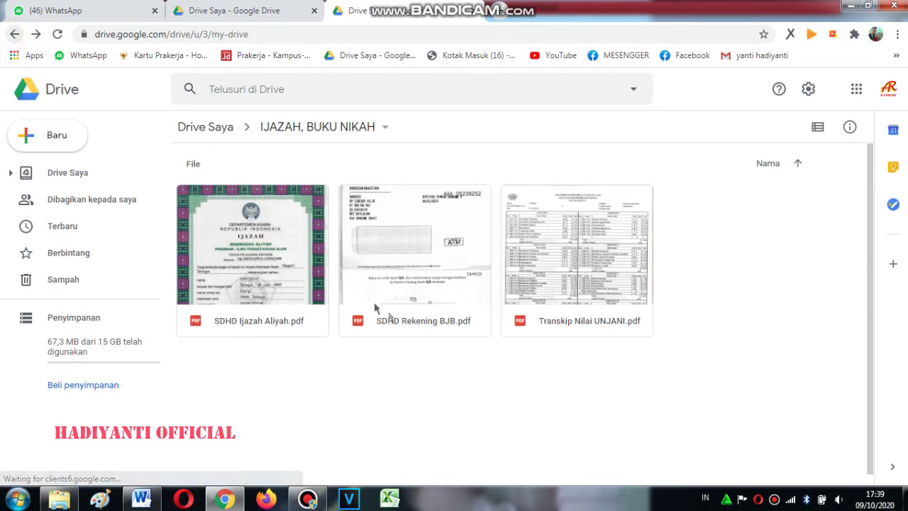